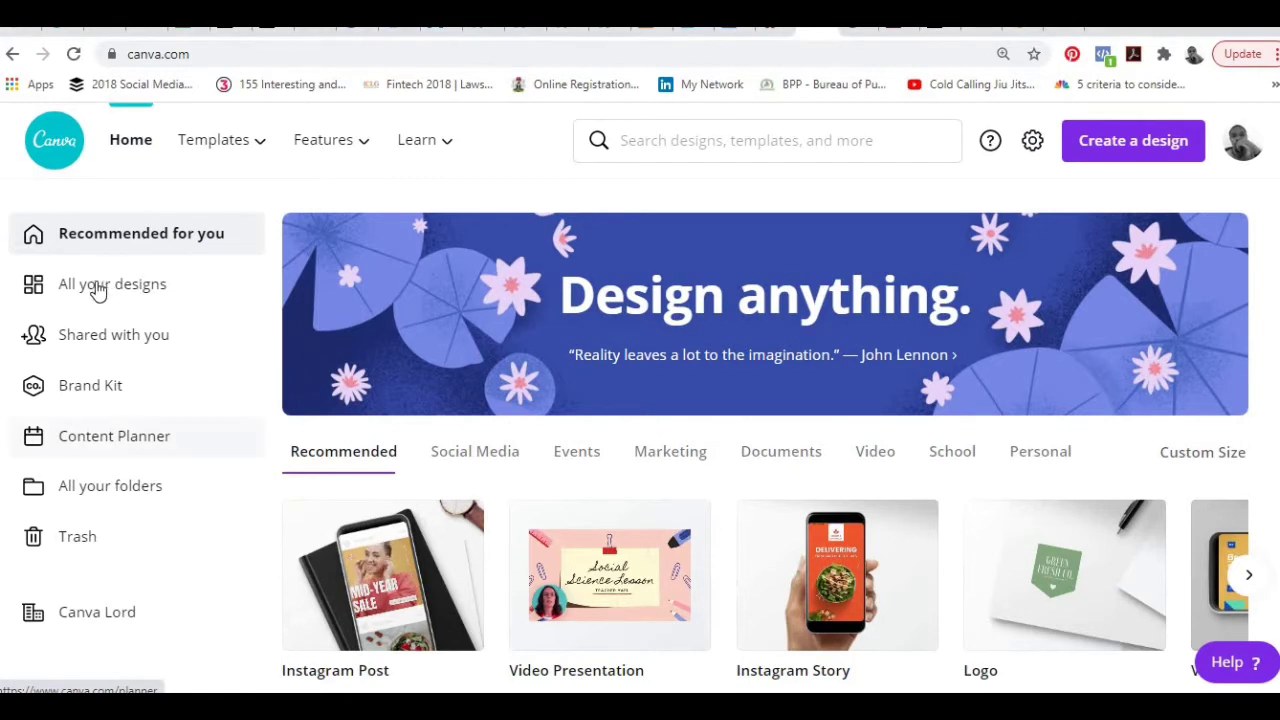
- Open the All your designs grid and bring up the list of new design types
click(105, 289)
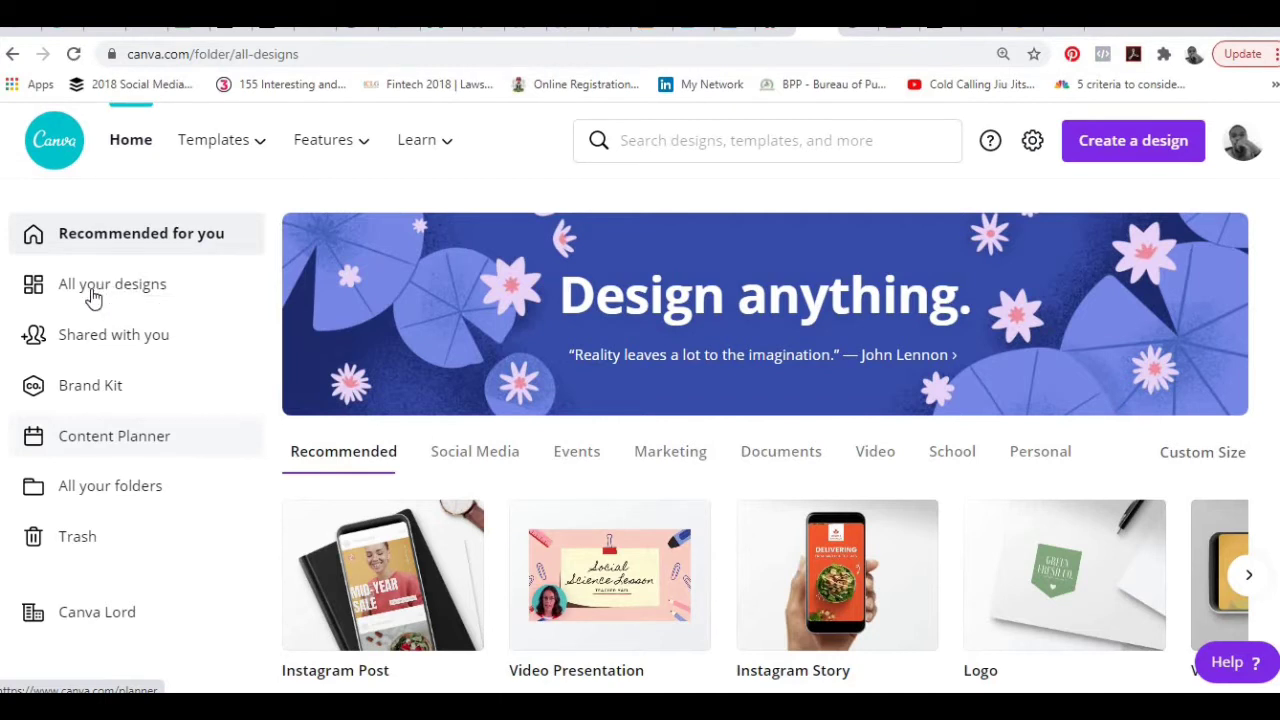
click(91, 297)
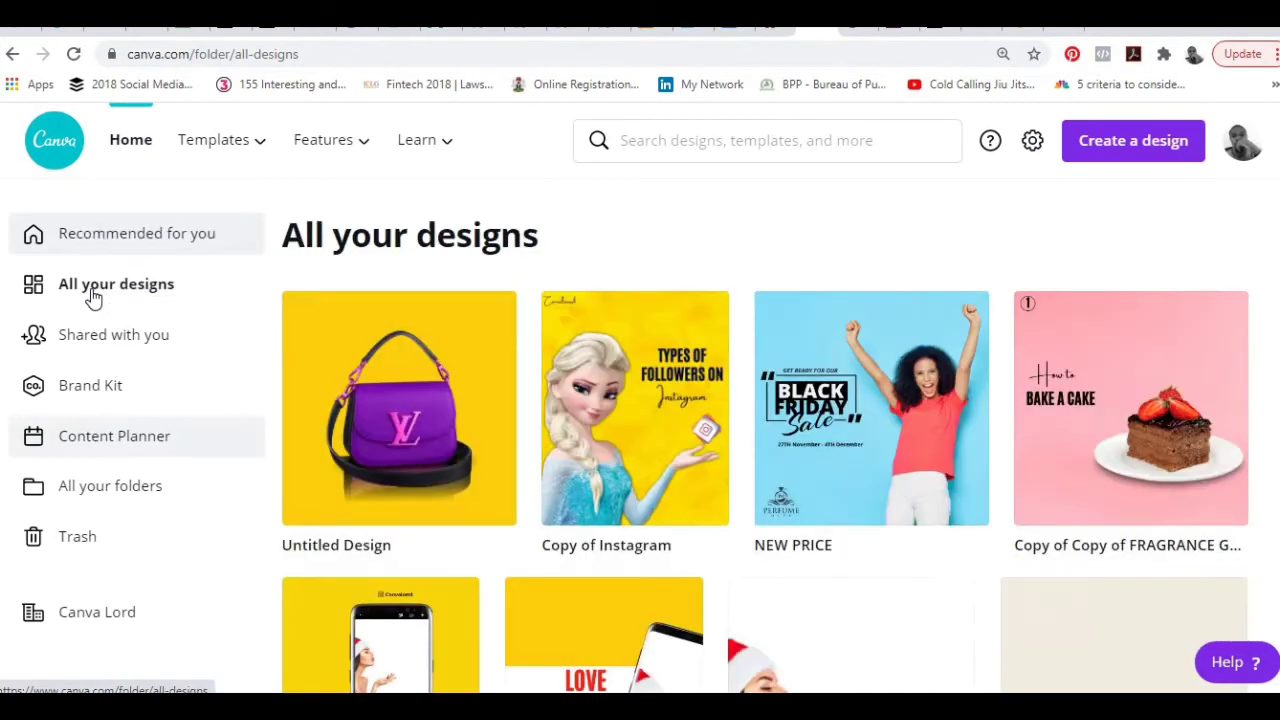
click(1138, 150)
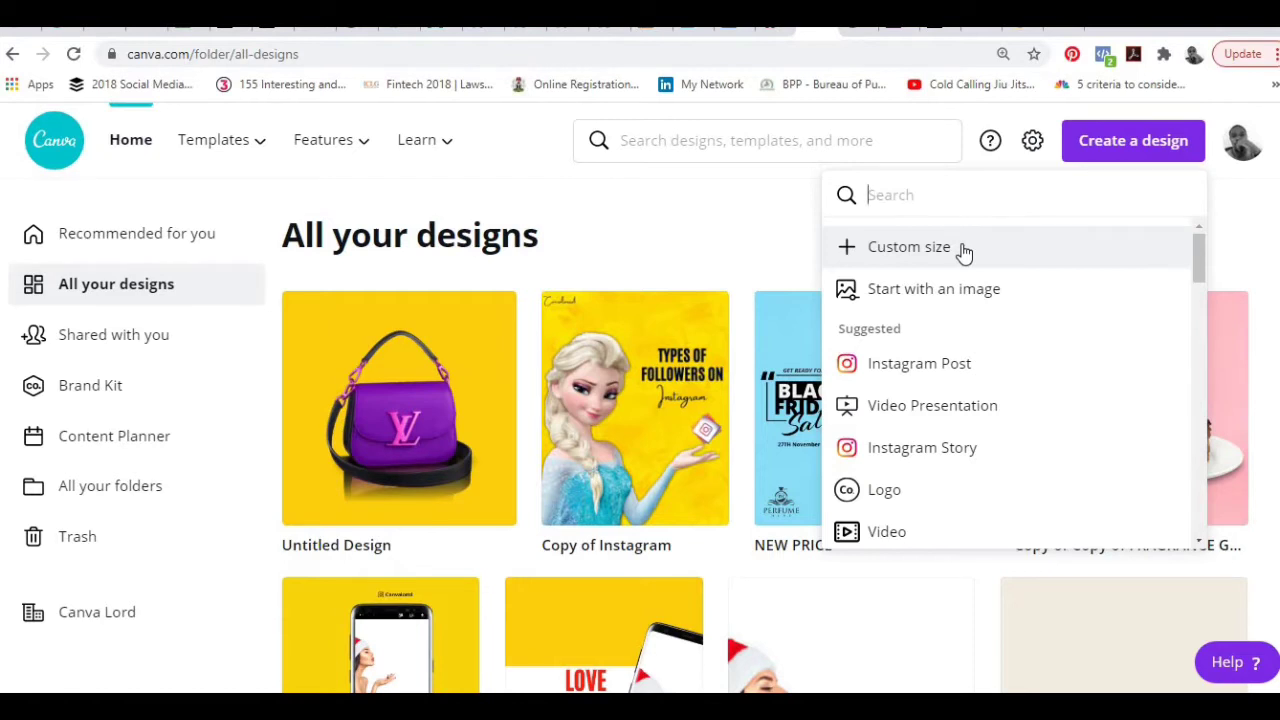
- Search 'vid' to start a blank 1080p video design
text(vid)
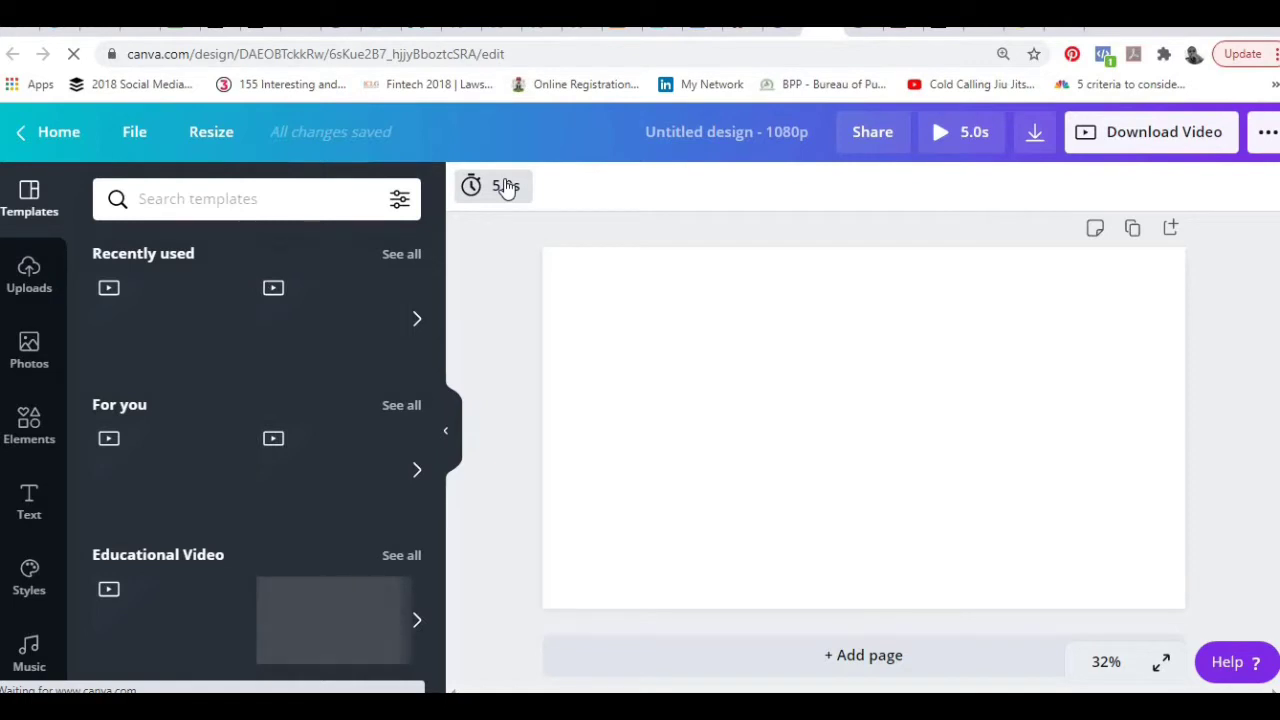
- Shorten the blank video page's duration from 5.0s to the minimum 0.3s
click(506, 188)
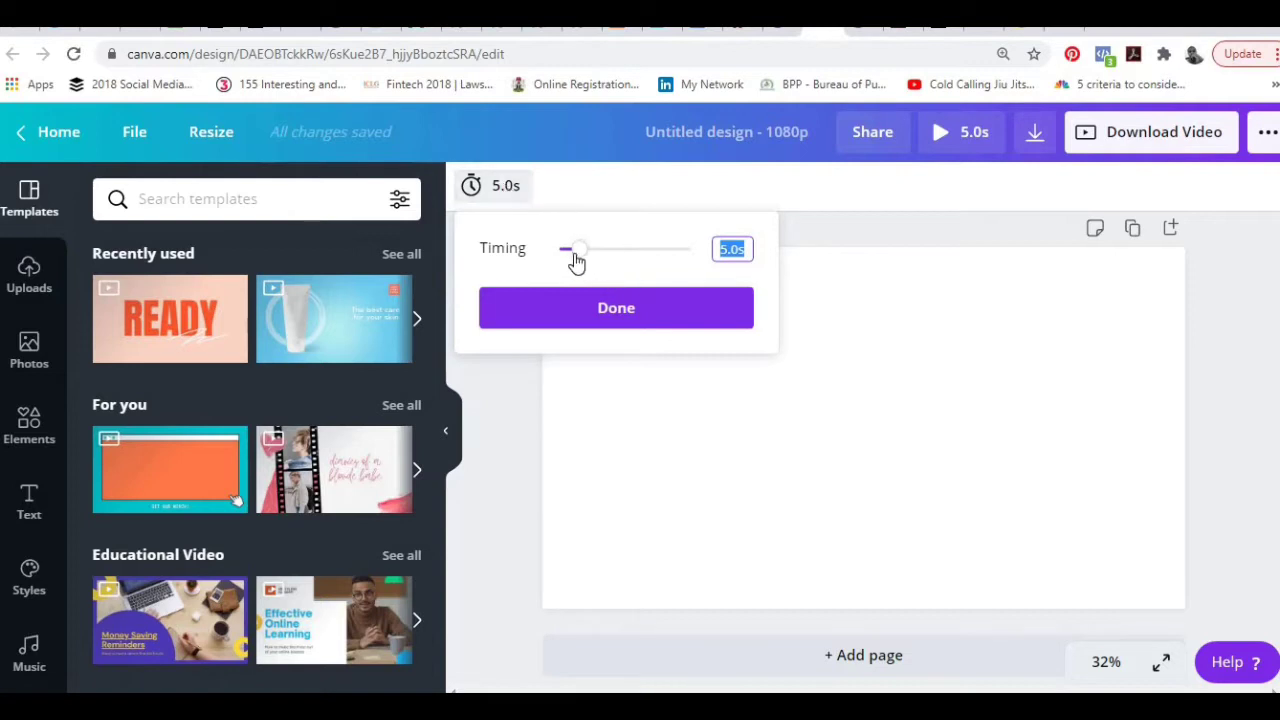
drag(574, 260, 563, 260)
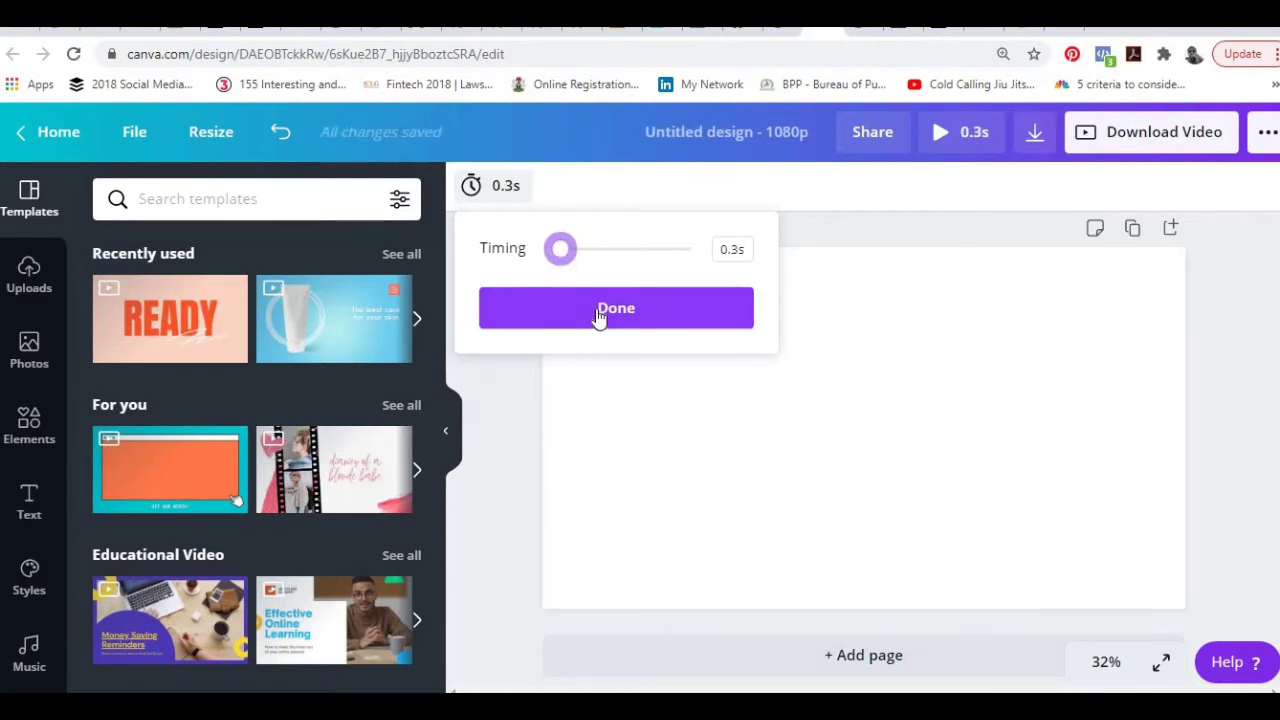
click(598, 316)
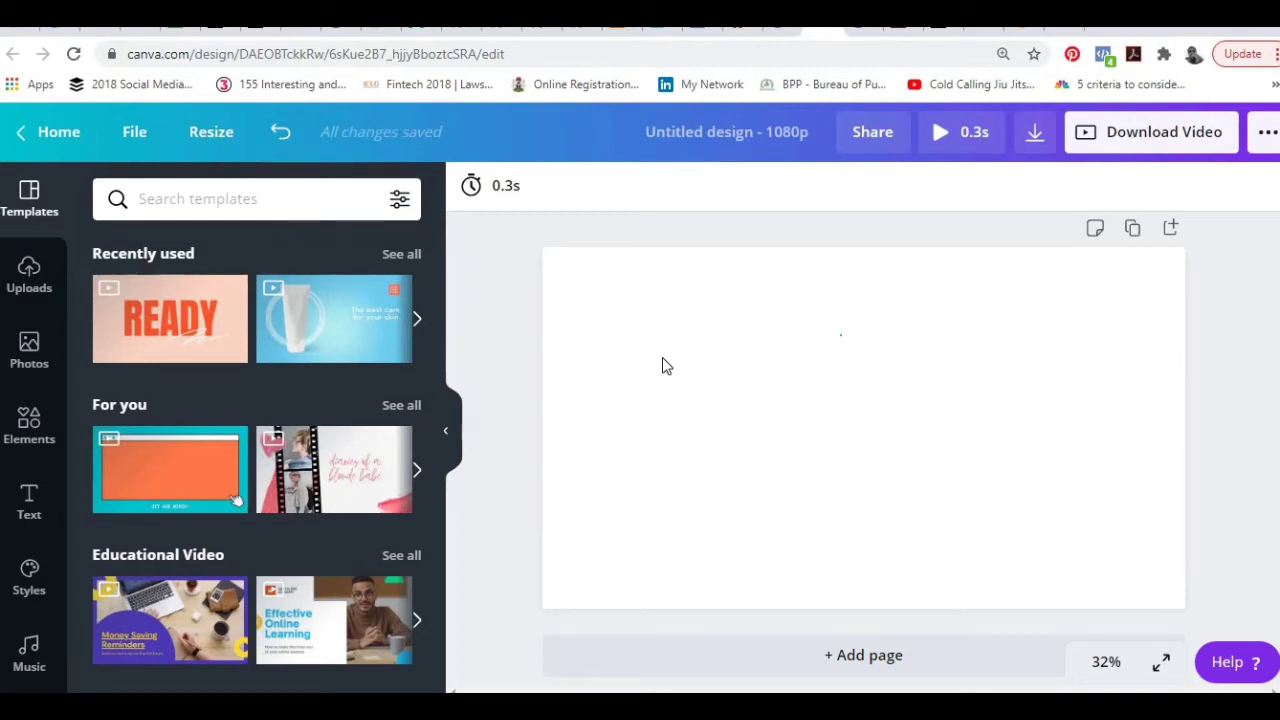
- Give the first video page a yellow brand-colour background
click(723, 400)
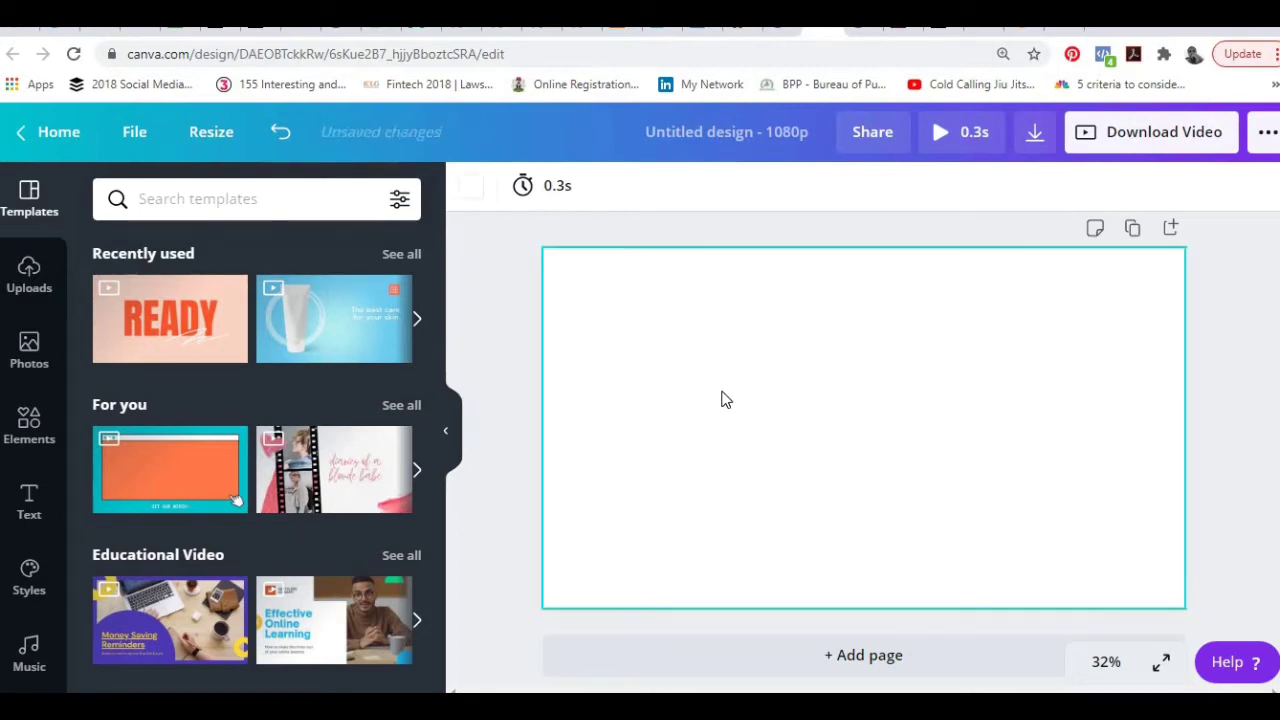
click(470, 189)
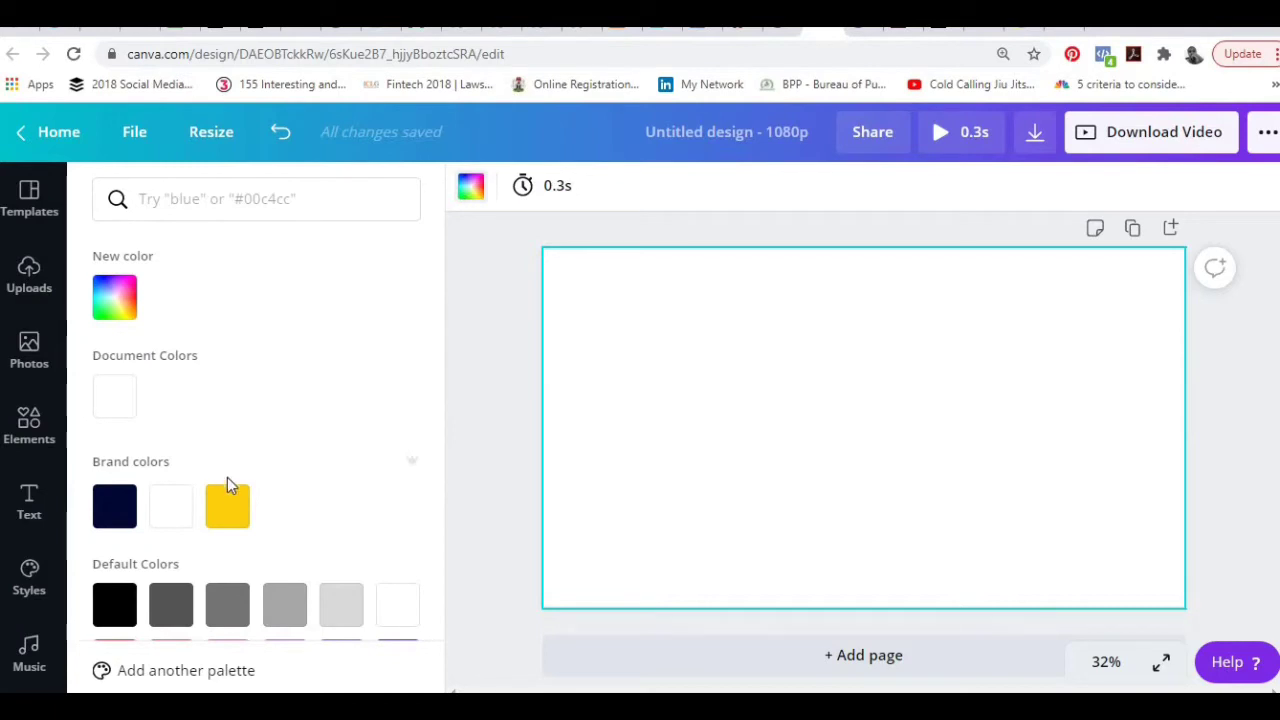
click(224, 516)
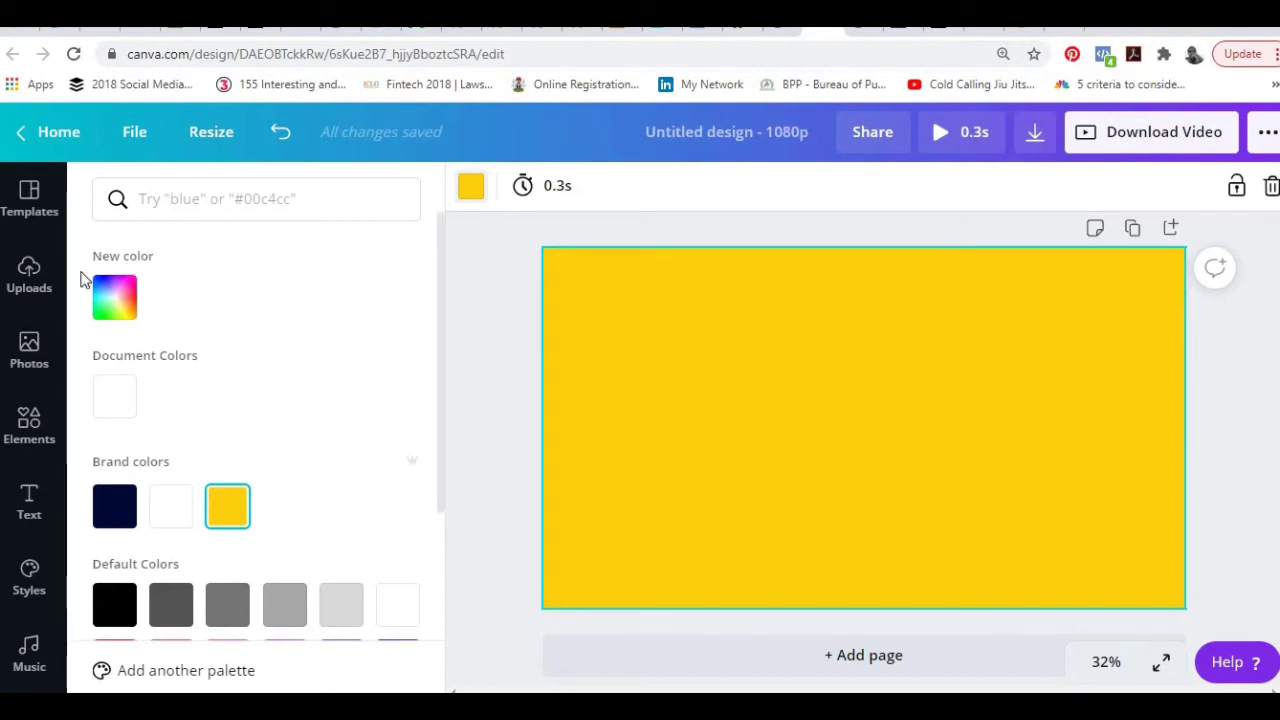
click(33, 287)
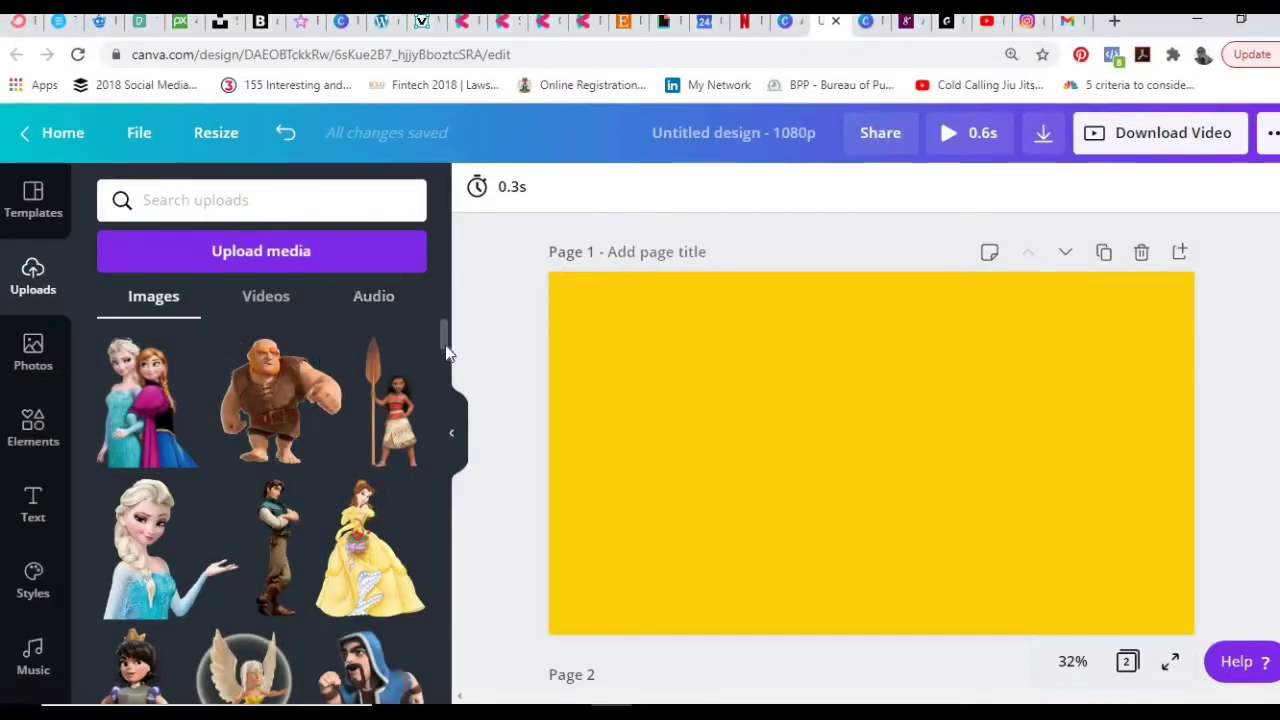
- Add the brown handbag upload to page 1, enlarge it and centre it on the yellow background
scroll(440, 360, down, 5)
drag(441, 394, 436, 578)
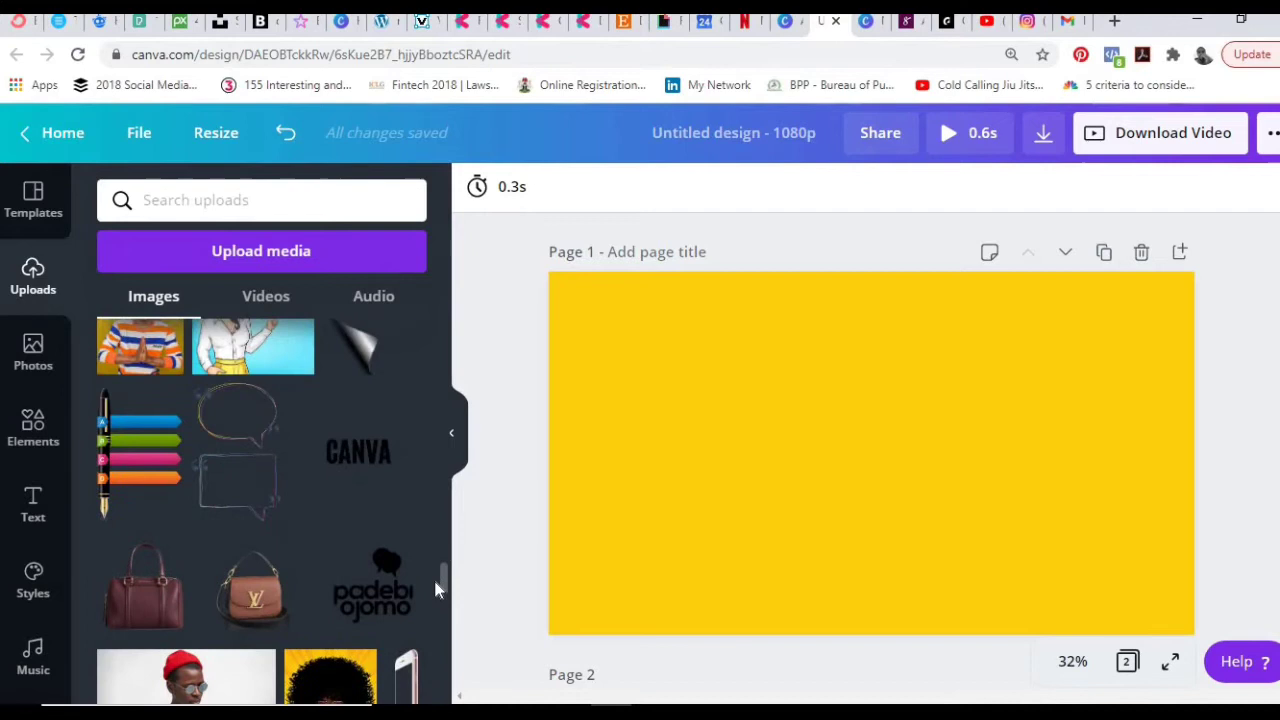
click(251, 598)
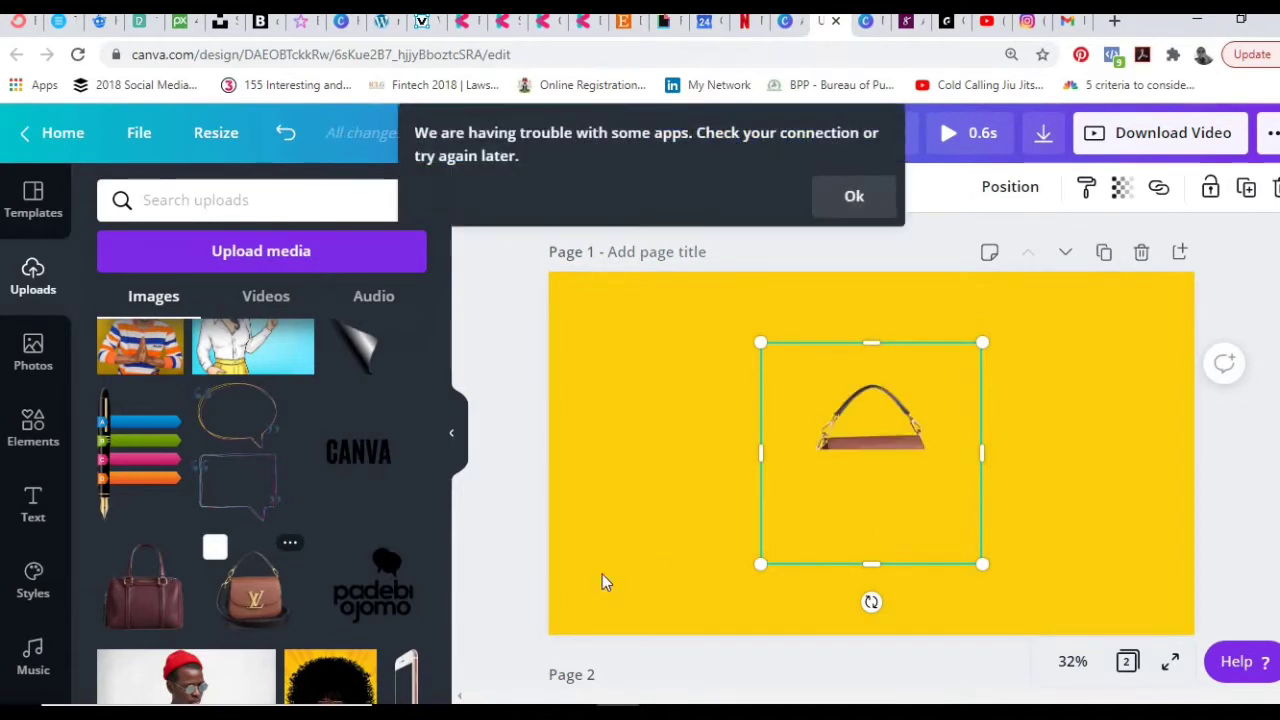
click(853, 211)
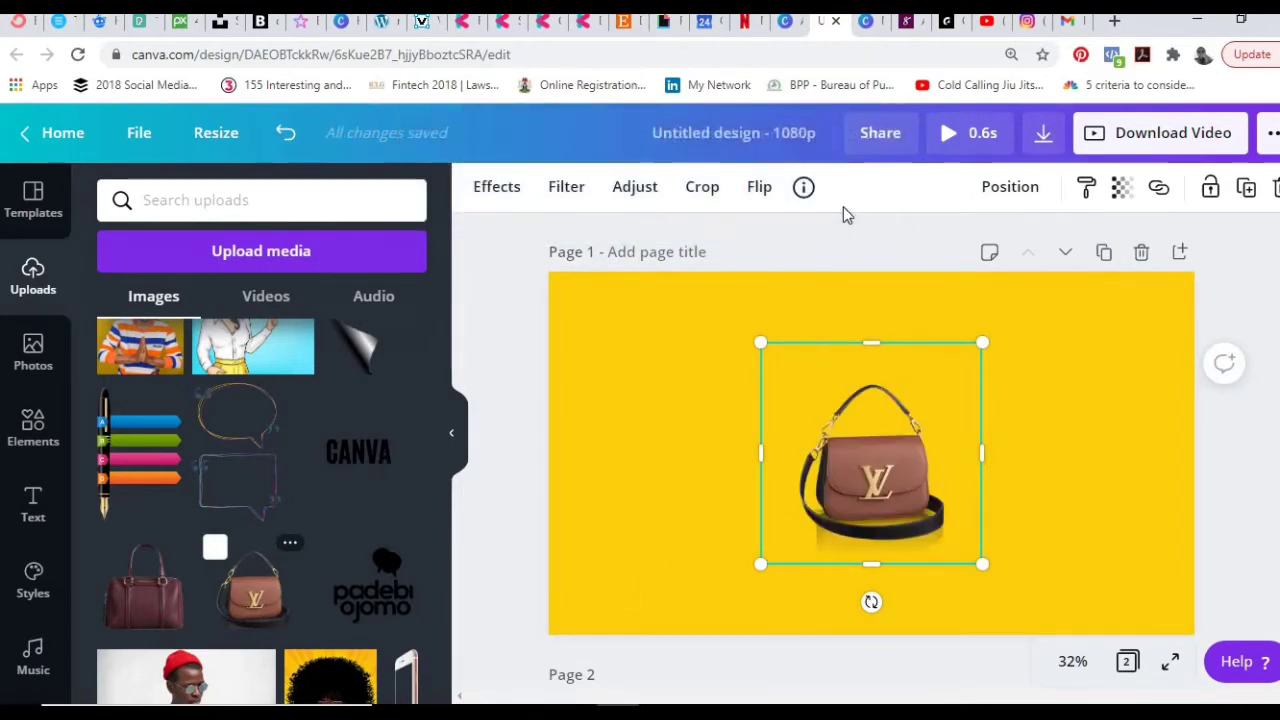
mouse_move(757, 338)
mouse_down()
mouse_move(651, 297)
mouse_move(755, 340)
mouse_up()
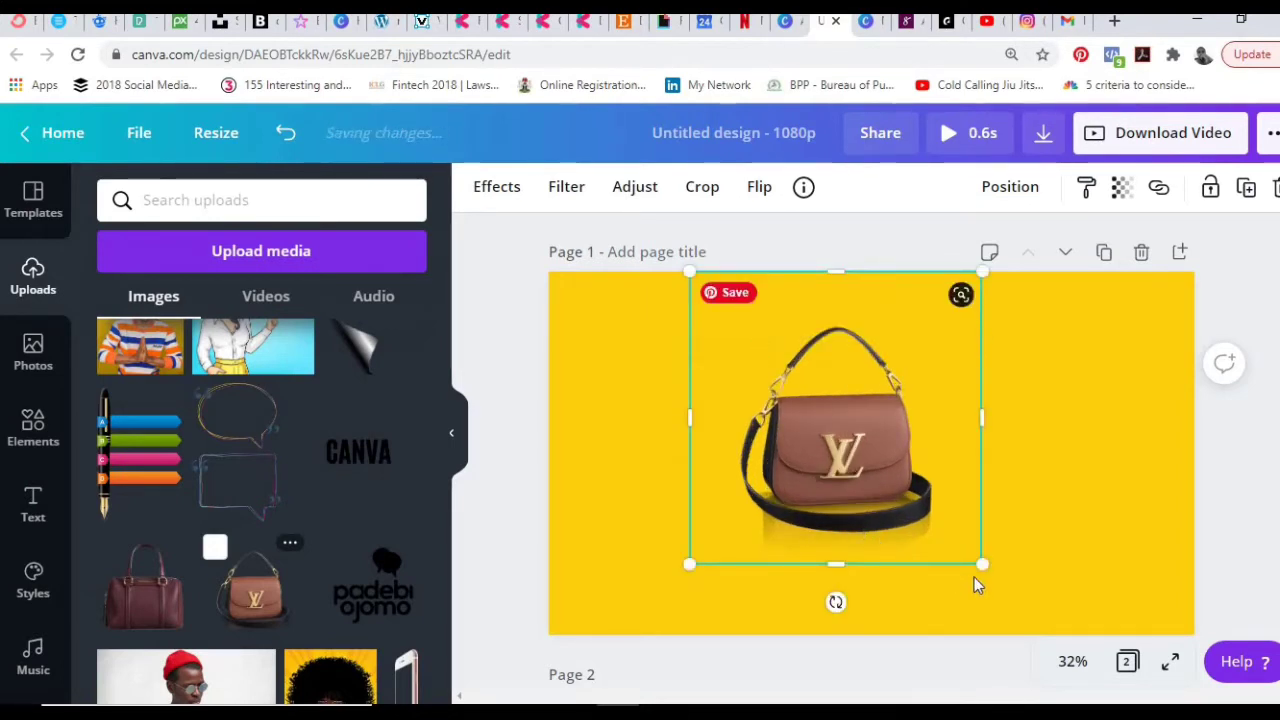
drag(997, 578, 1082, 637)
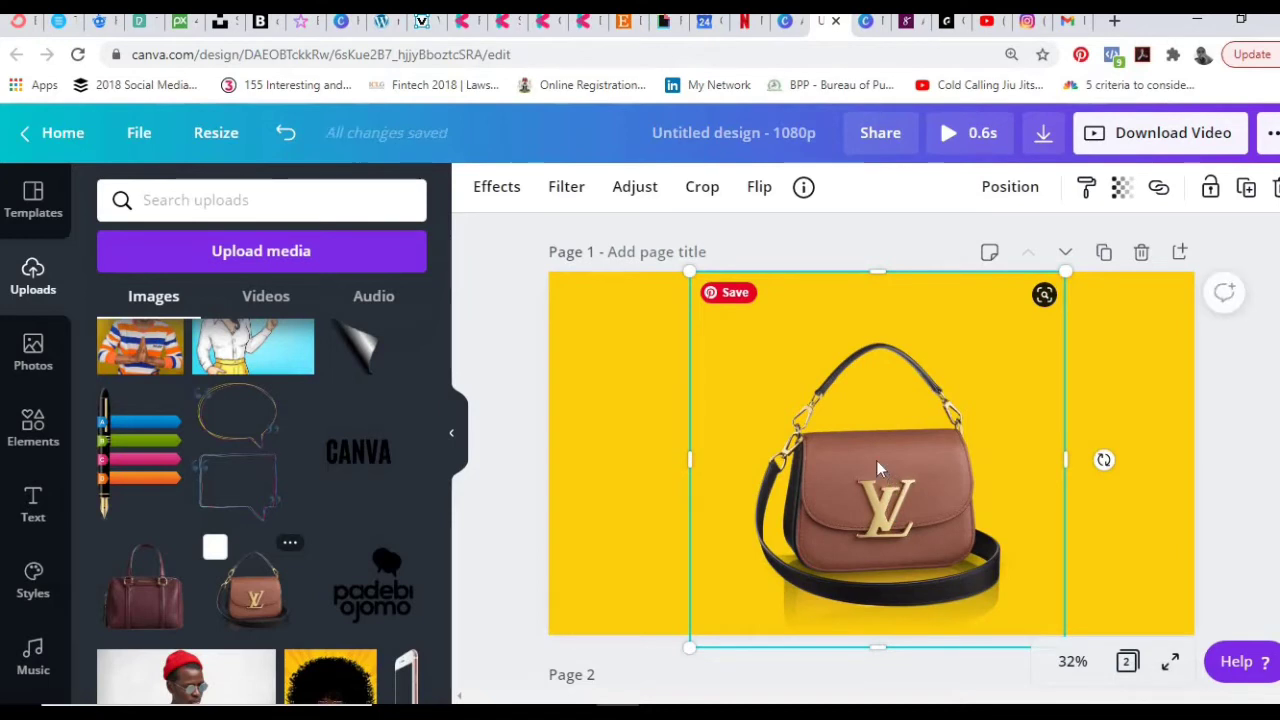
mouse_move(869, 449)
mouse_down()
mouse_move(868, 436)
mouse_move(870, 458)
mouse_up()
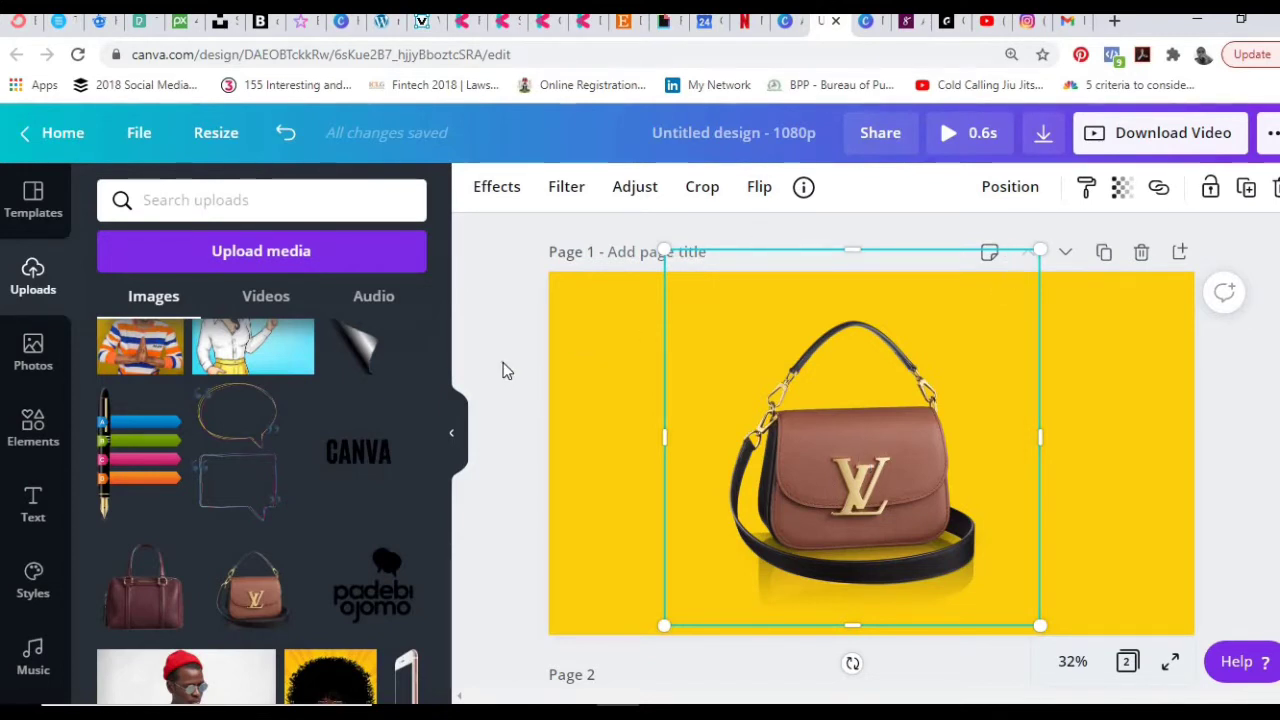
- Duplicate the handbag page and select the bag on the copy
click(523, 341)
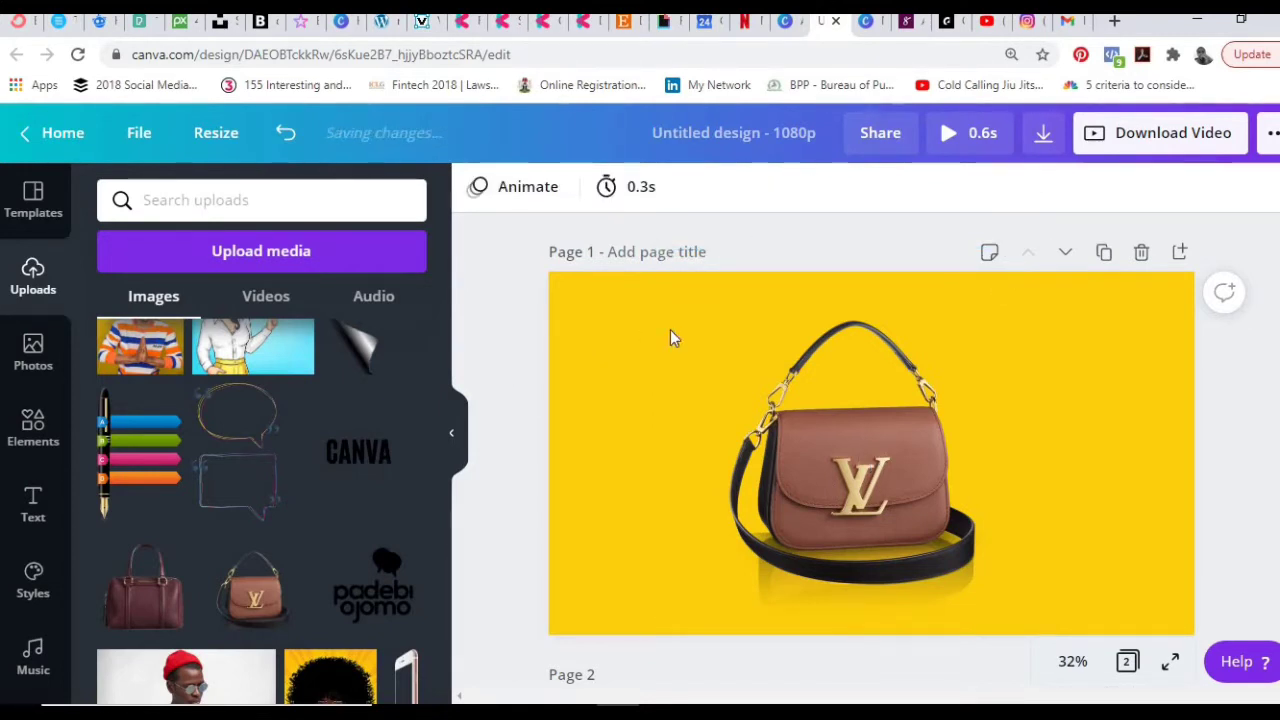
click(1105, 255)
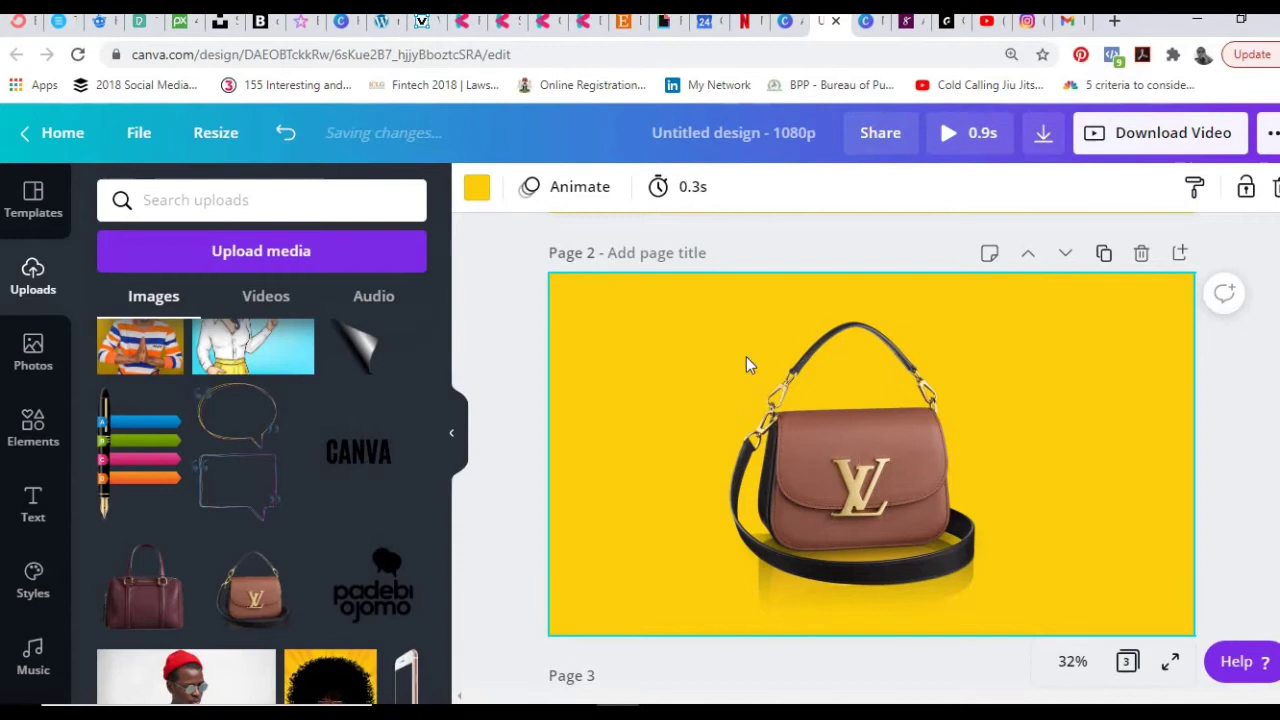
click(848, 440)
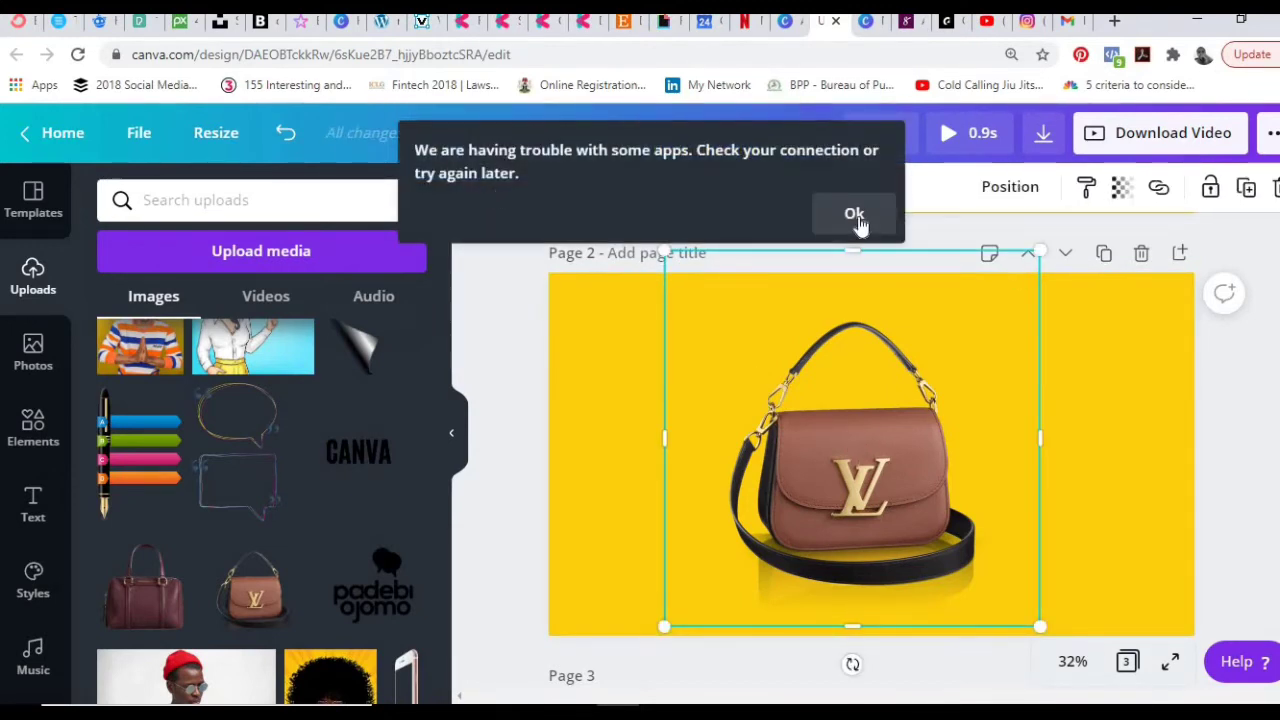
click(853, 217)
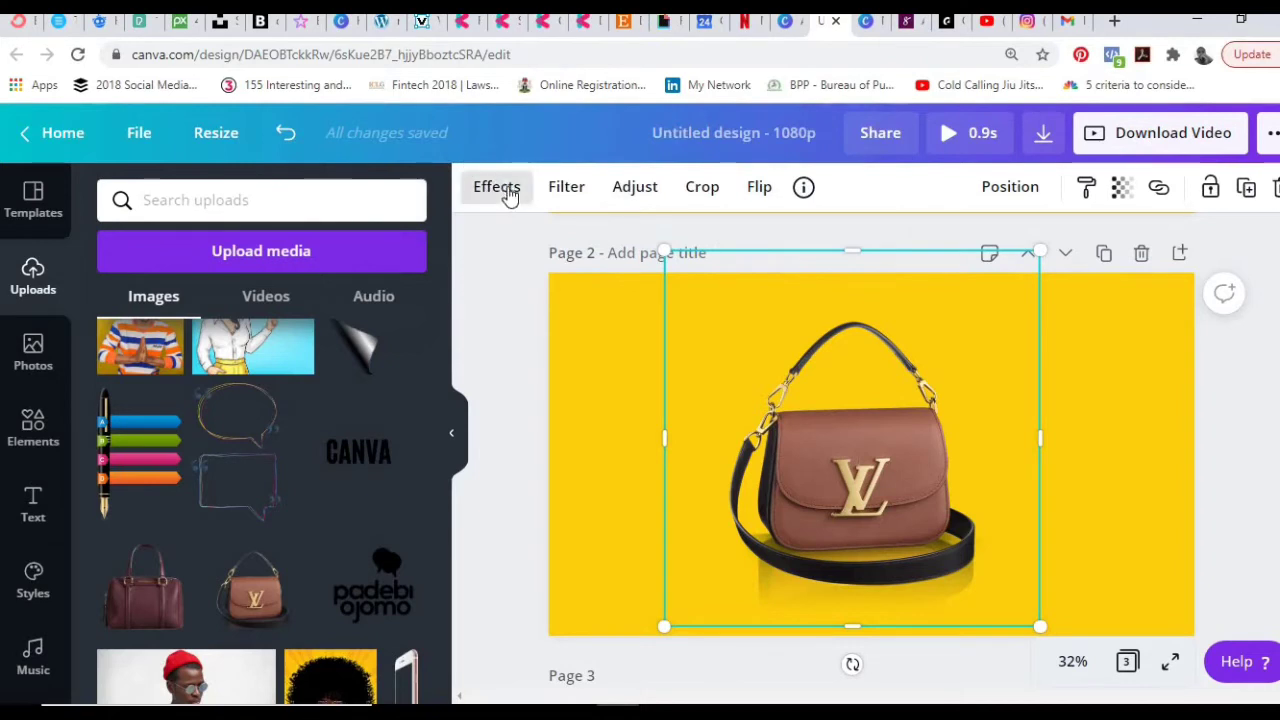
- Recolour the copied bag with the ColorMix Amethyst effect
click(509, 195)
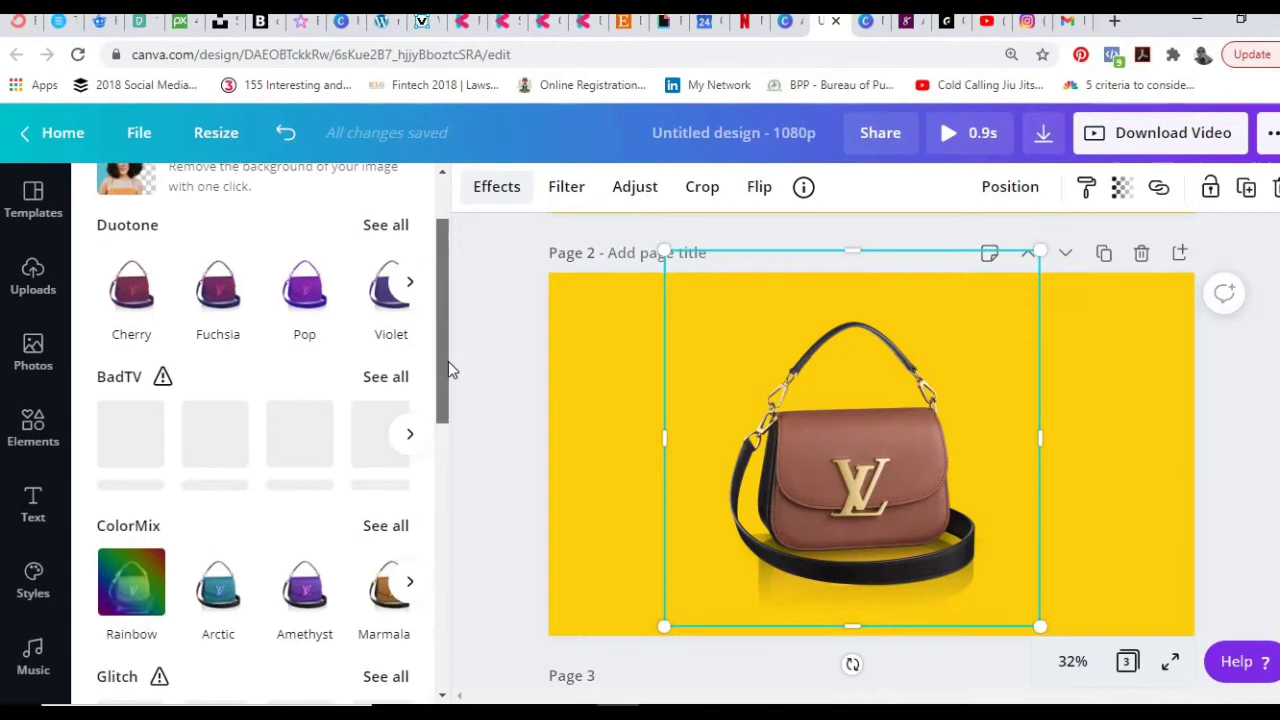
scroll(447, 369, down, 1)
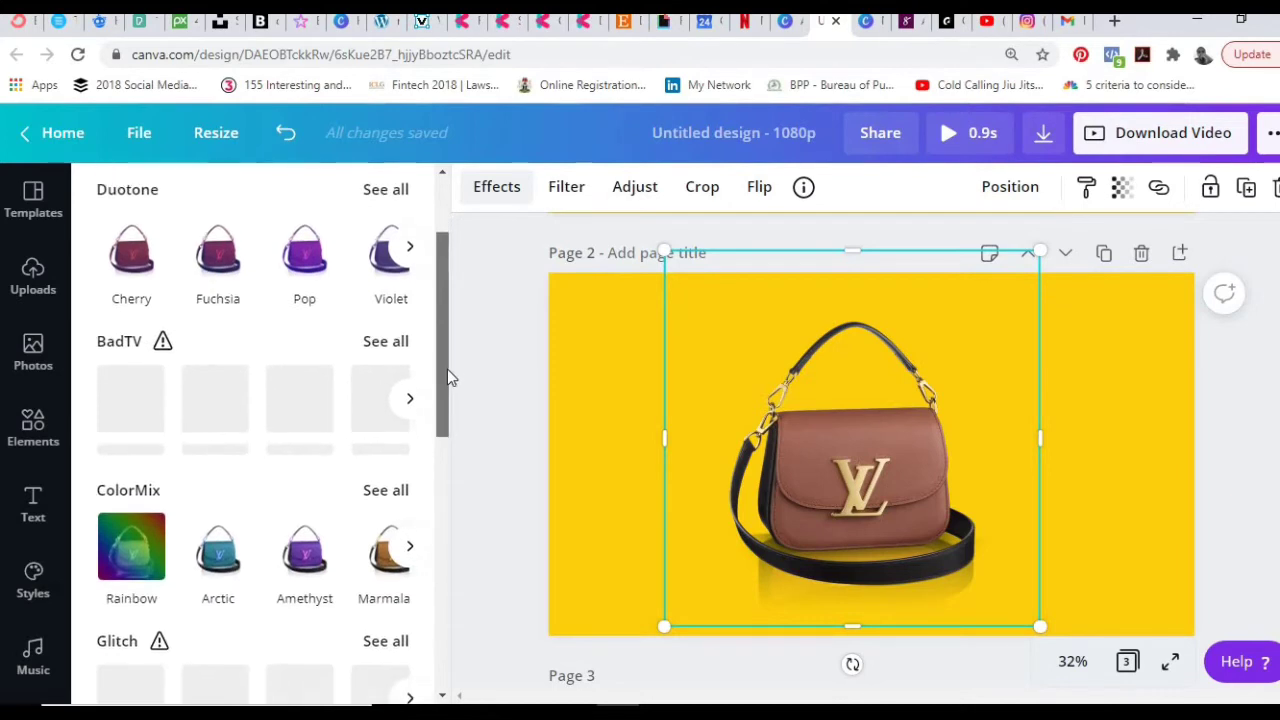
click(386, 484)
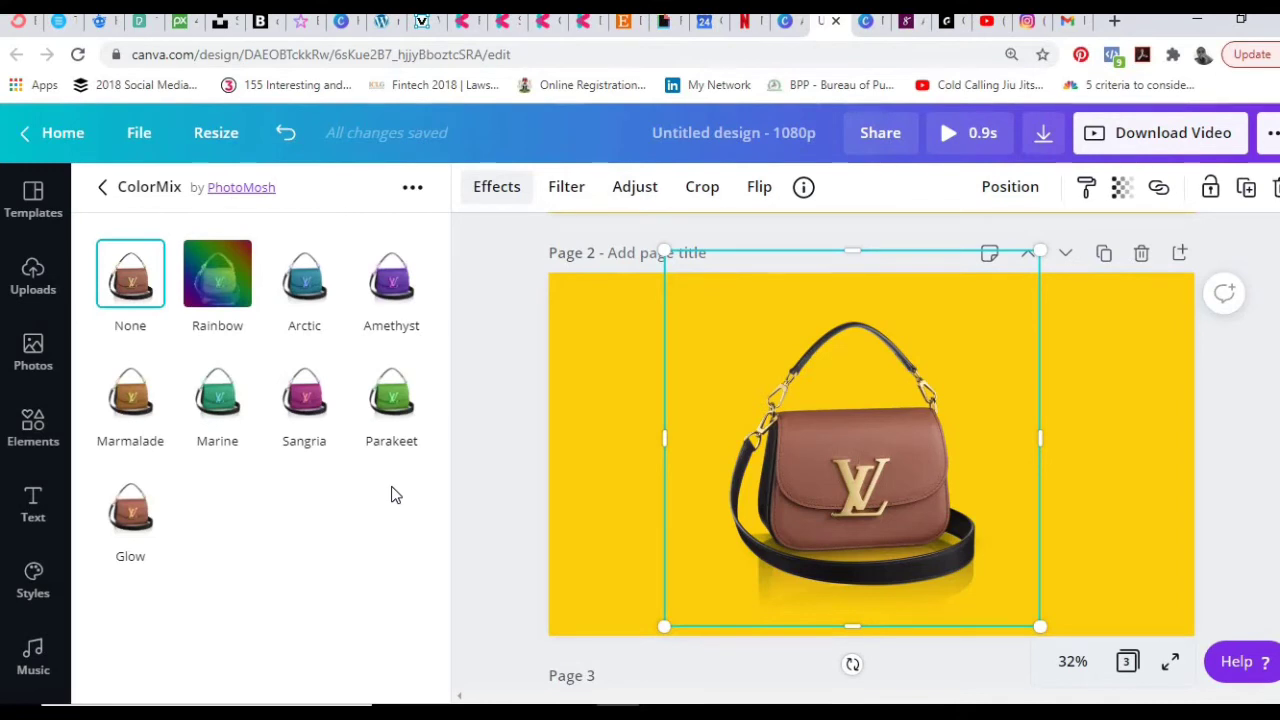
click(391, 286)
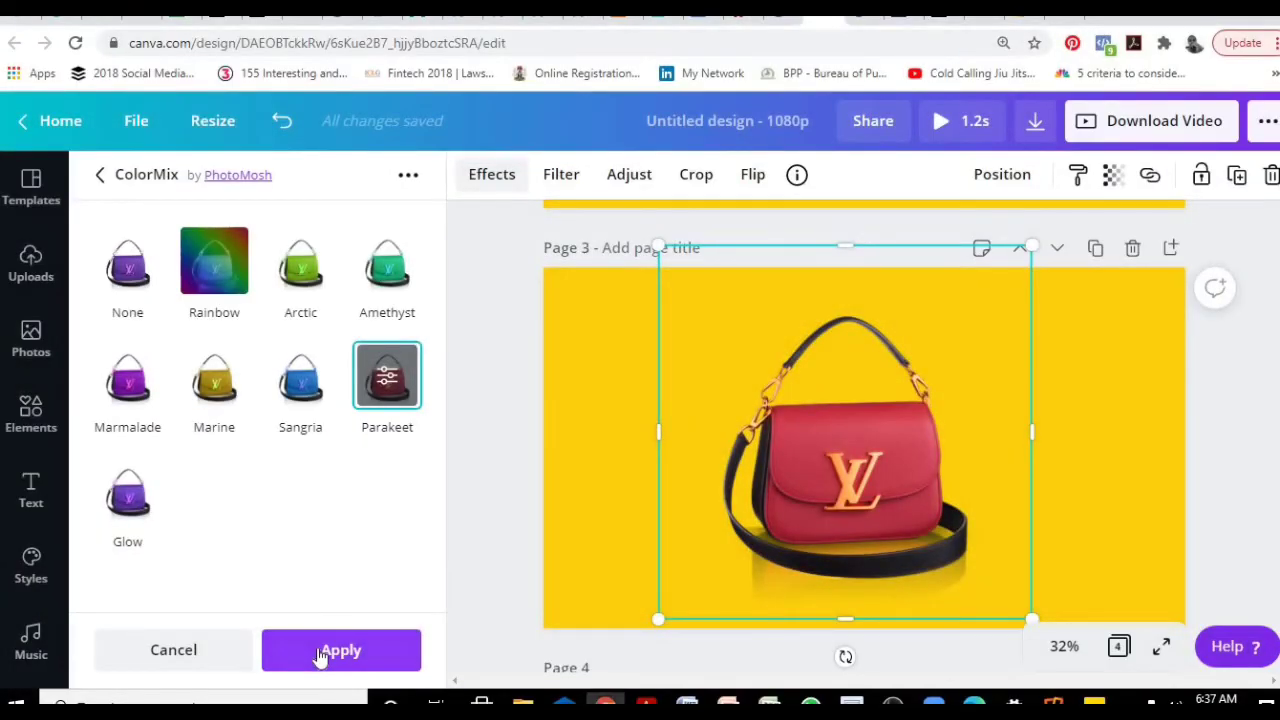
click(340, 652)
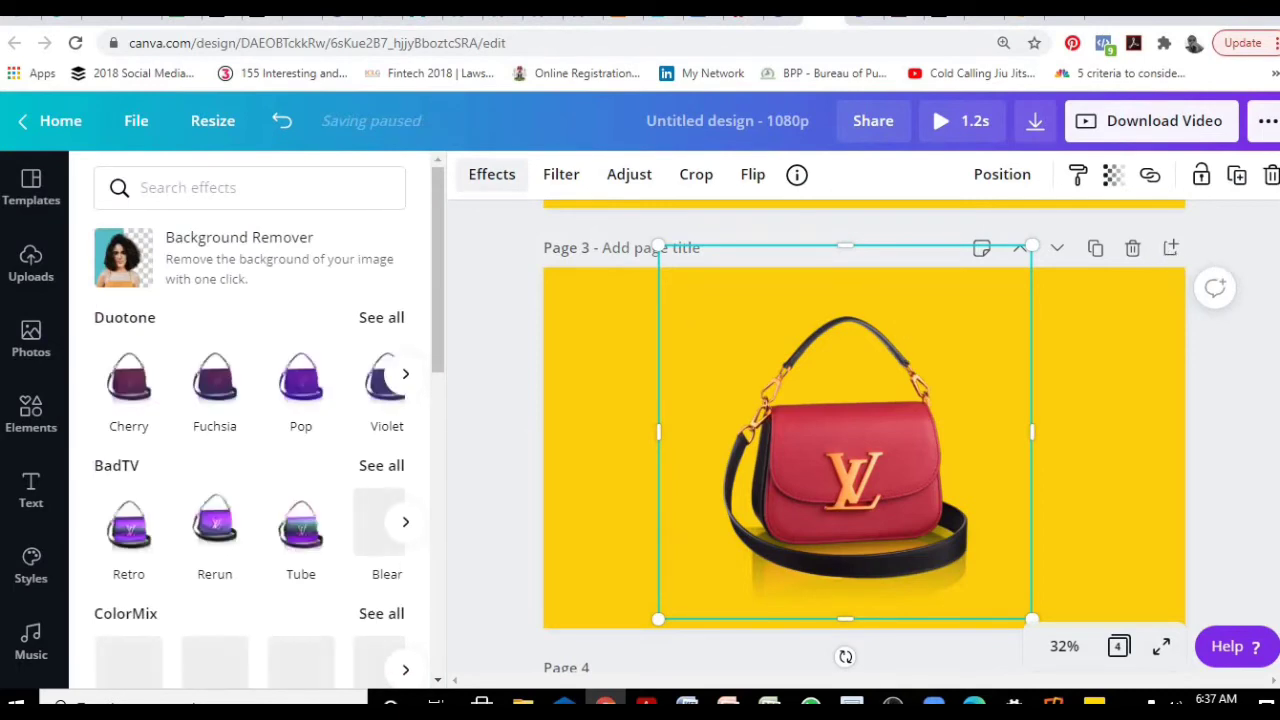
scroll(1175, 454, up, 3)
click(31, 265)
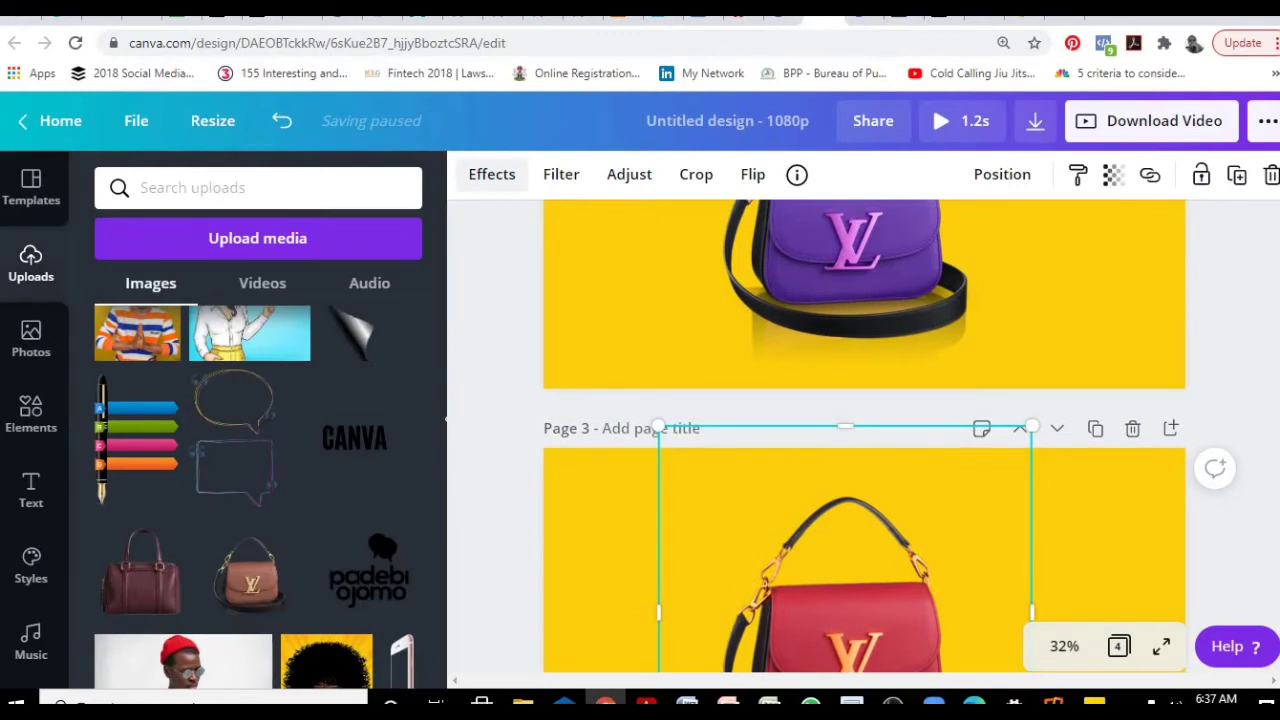
click(1276, 383)
- Duplicate page 3 with the red handbag, making a fifth page
scroll(1270, 400, up, 3)
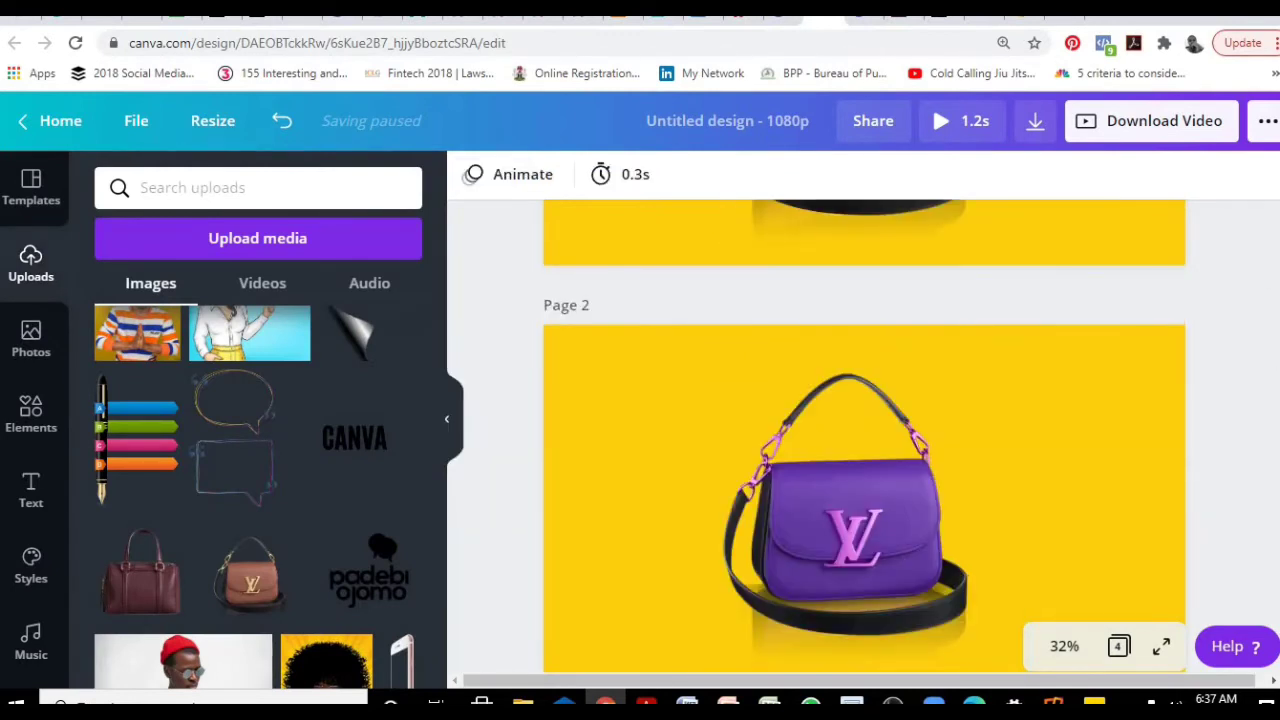
scroll(1276, 265, up, 3)
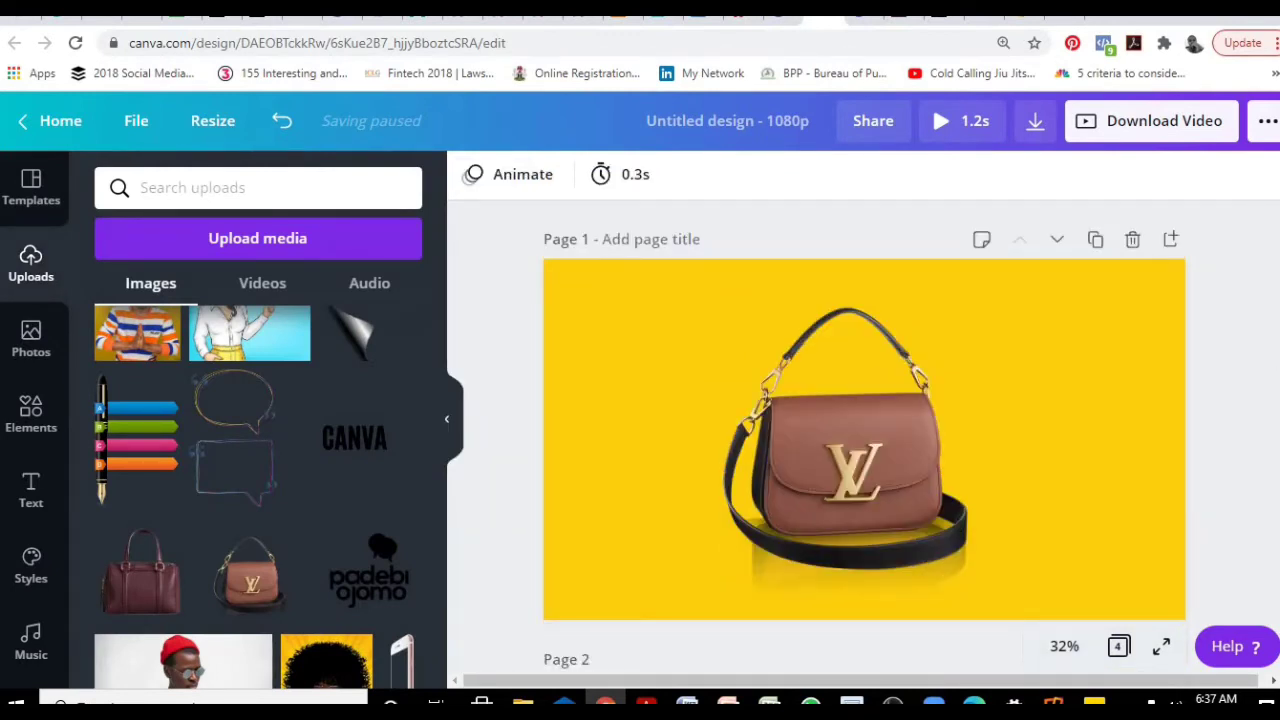
scroll(864, 436, down, 2)
scroll(864, 436, down, 3)
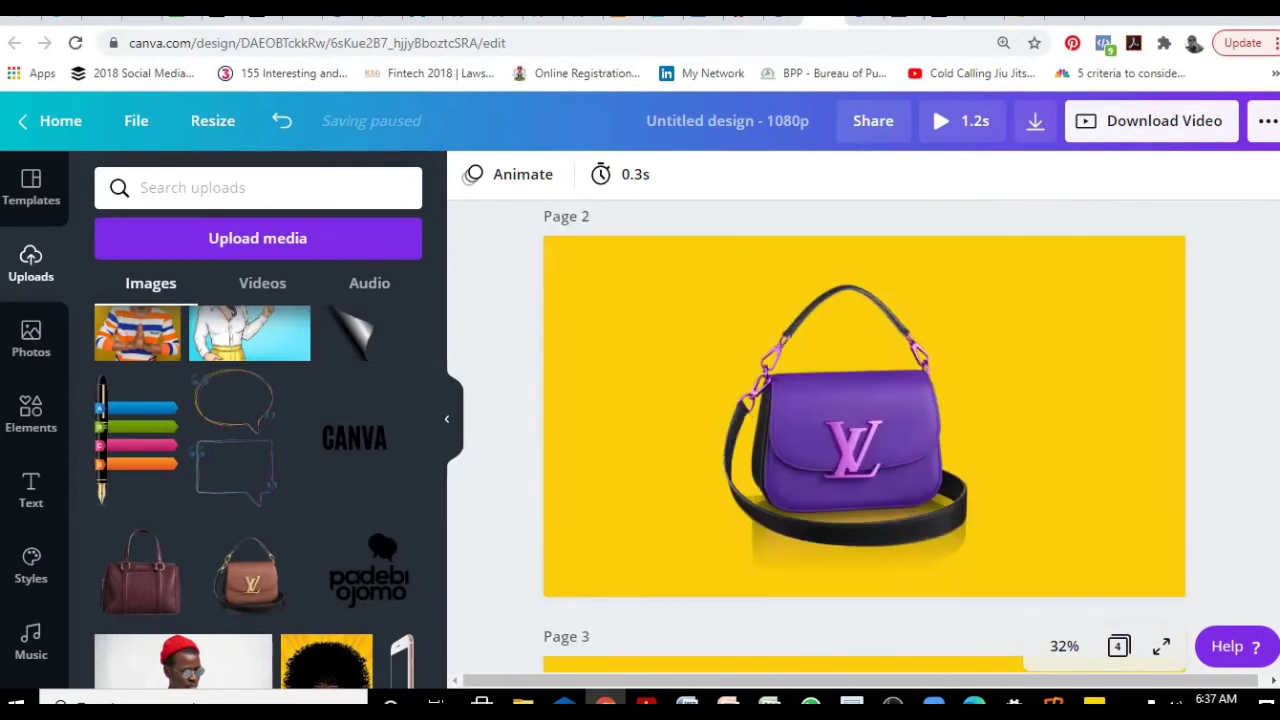
scroll(864, 436, down, 4)
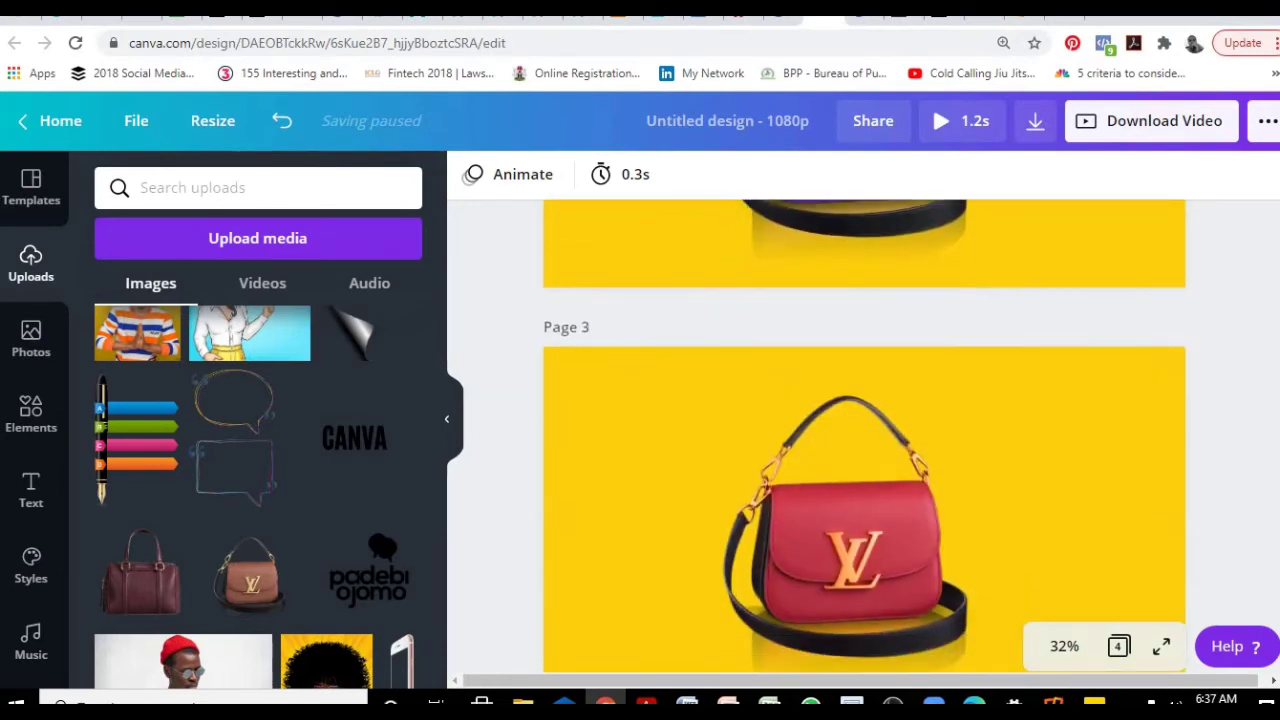
scroll(864, 436, down, 4)
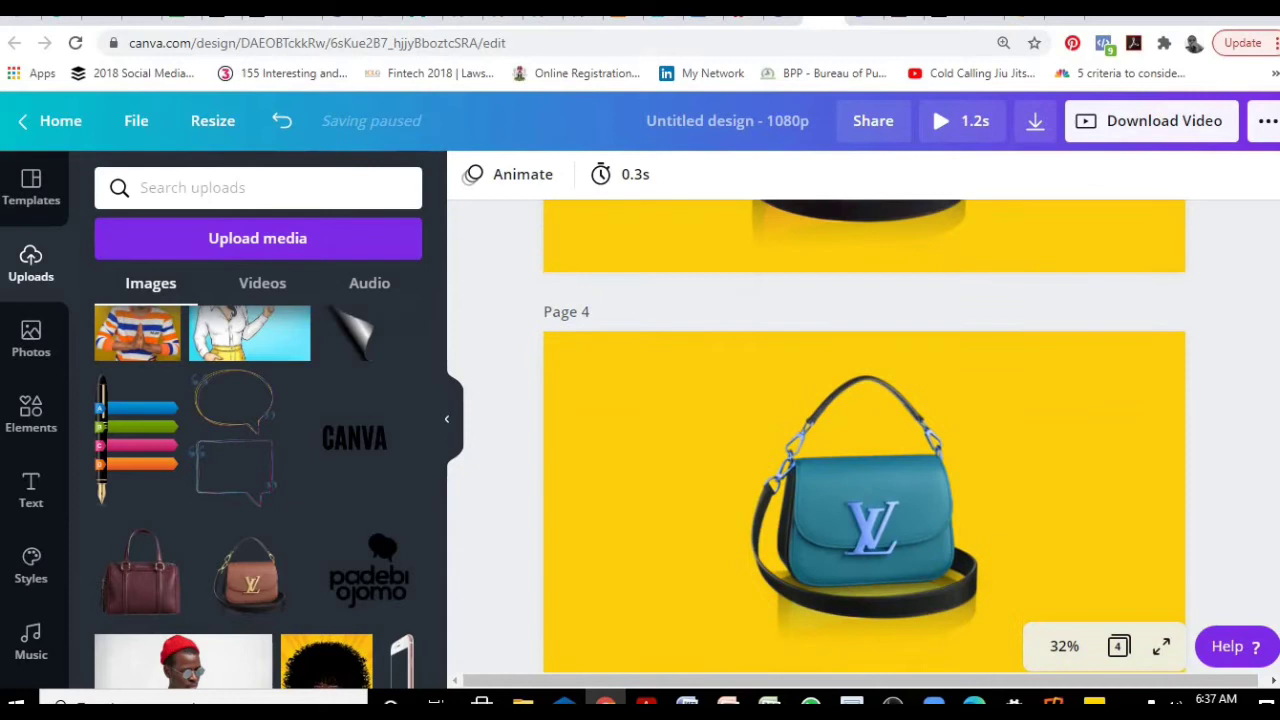
scroll(864, 436, up, 3)
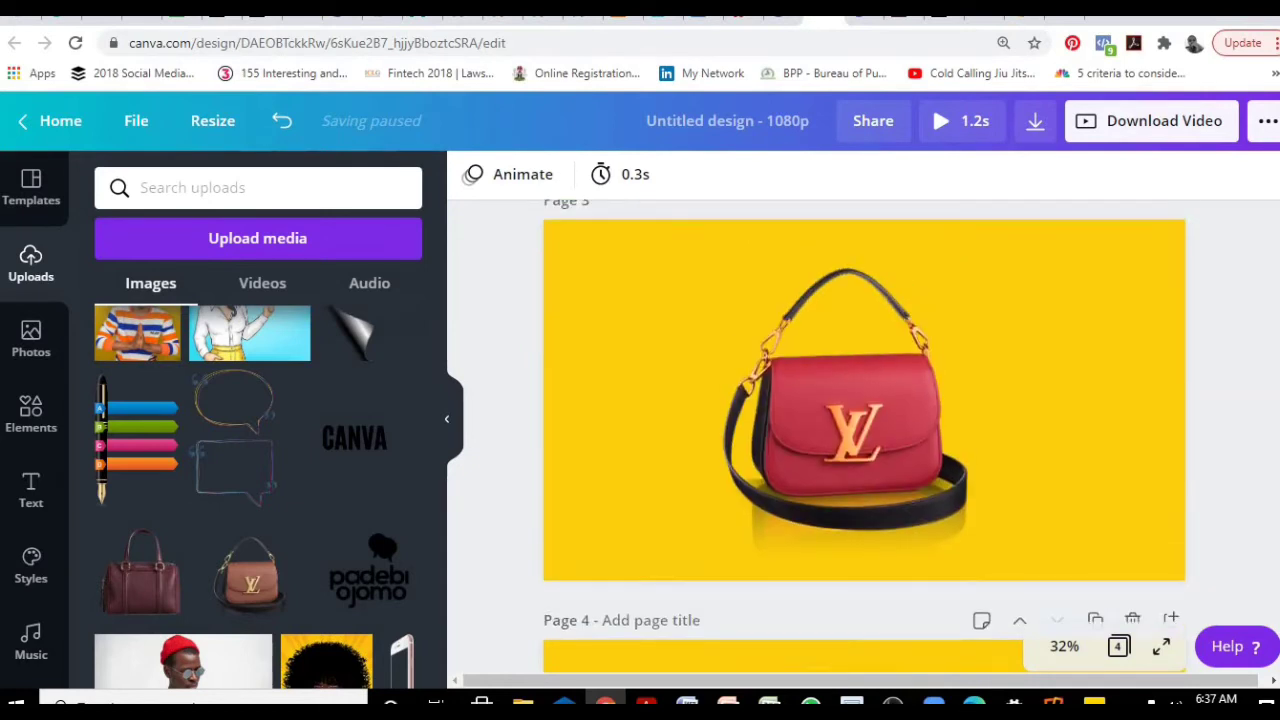
scroll(1248, 479, up, 1)
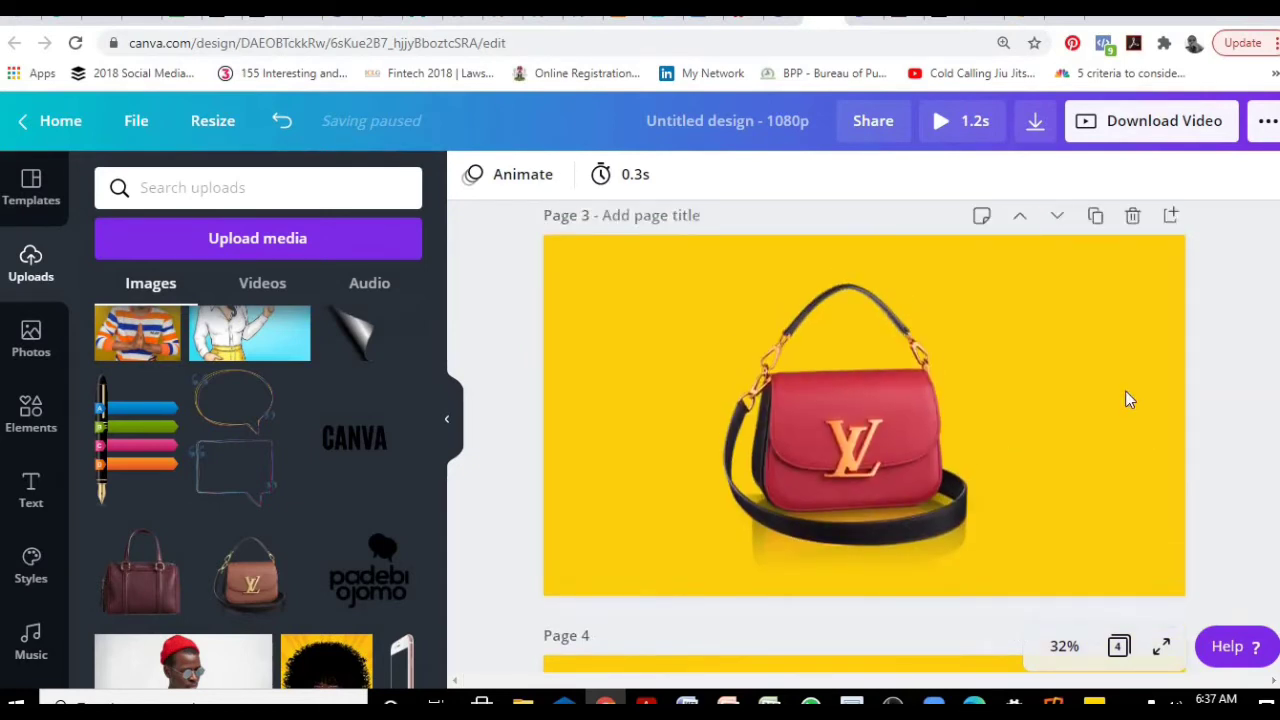
click(1096, 217)
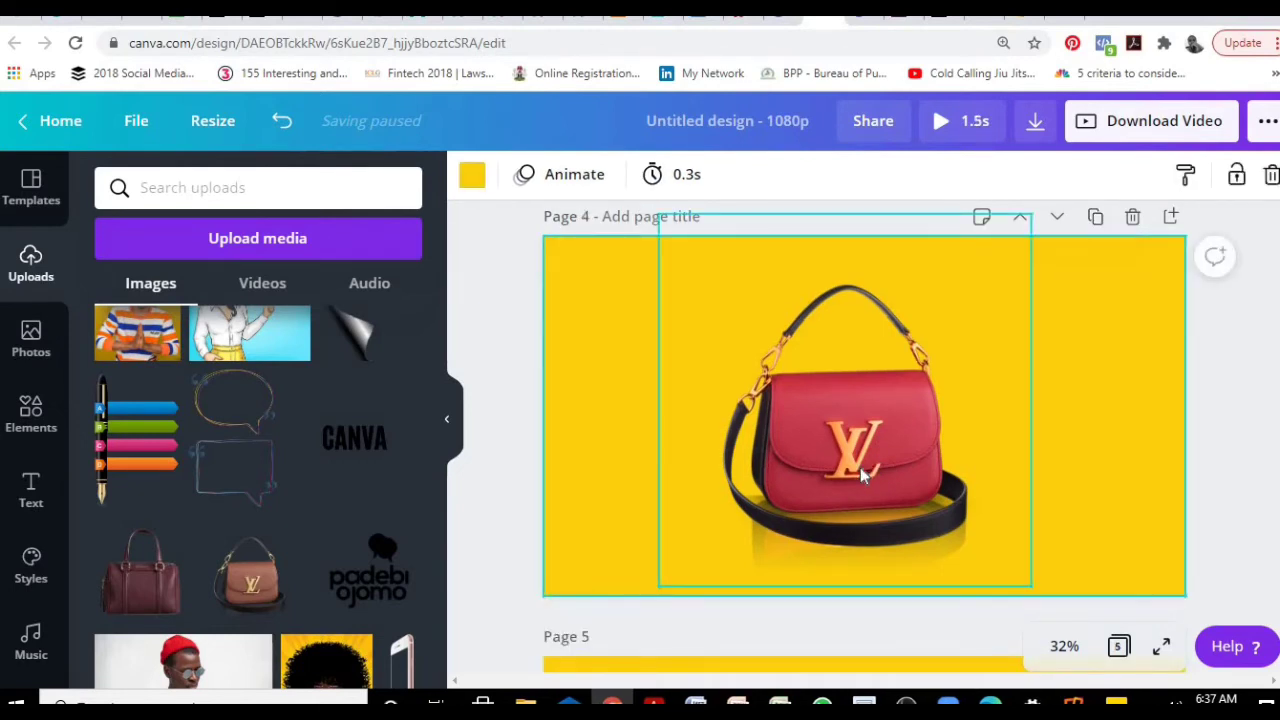
- Recolour the bag on the new page 4 blue with a ColorMix effect
click(848, 441)
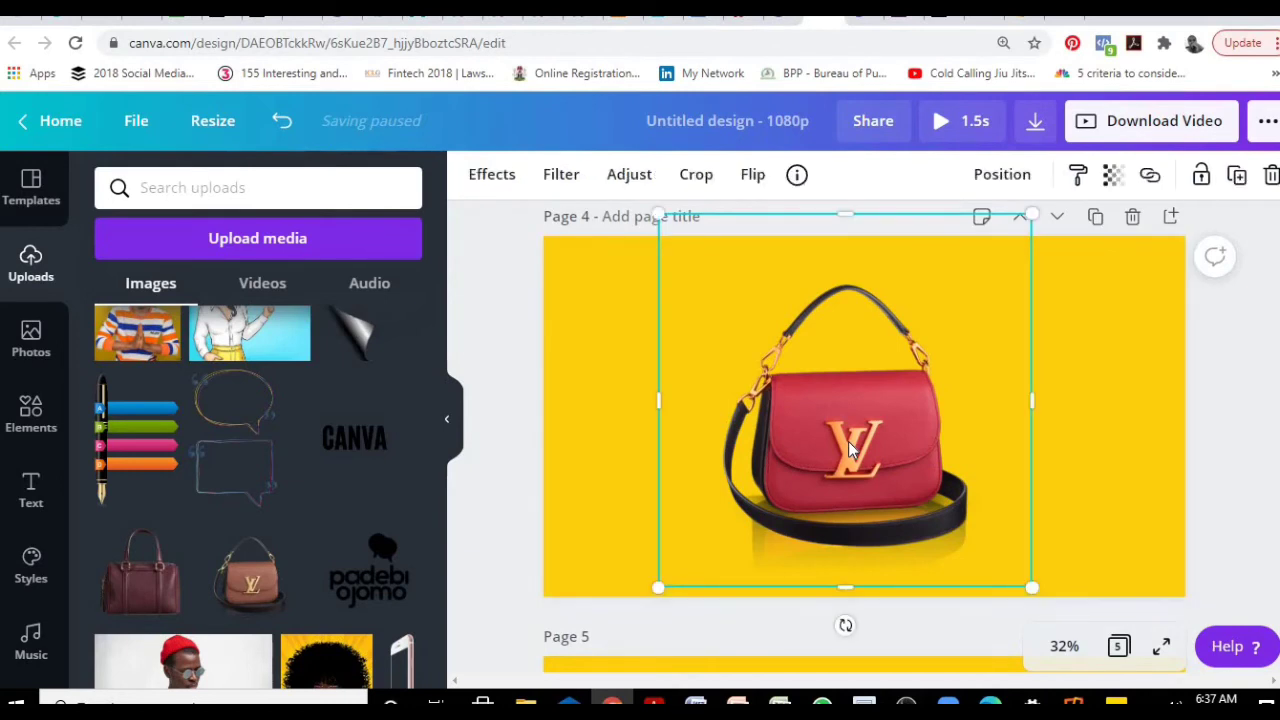
click(492, 176)
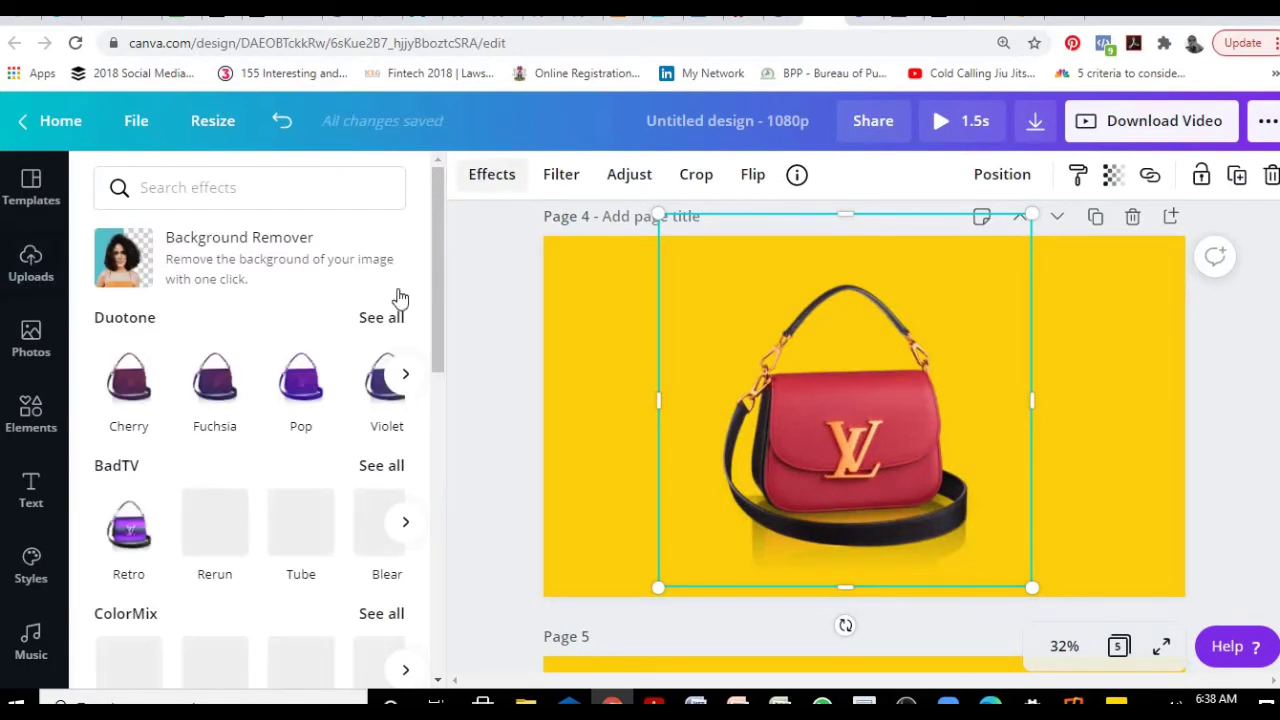
click(375, 622)
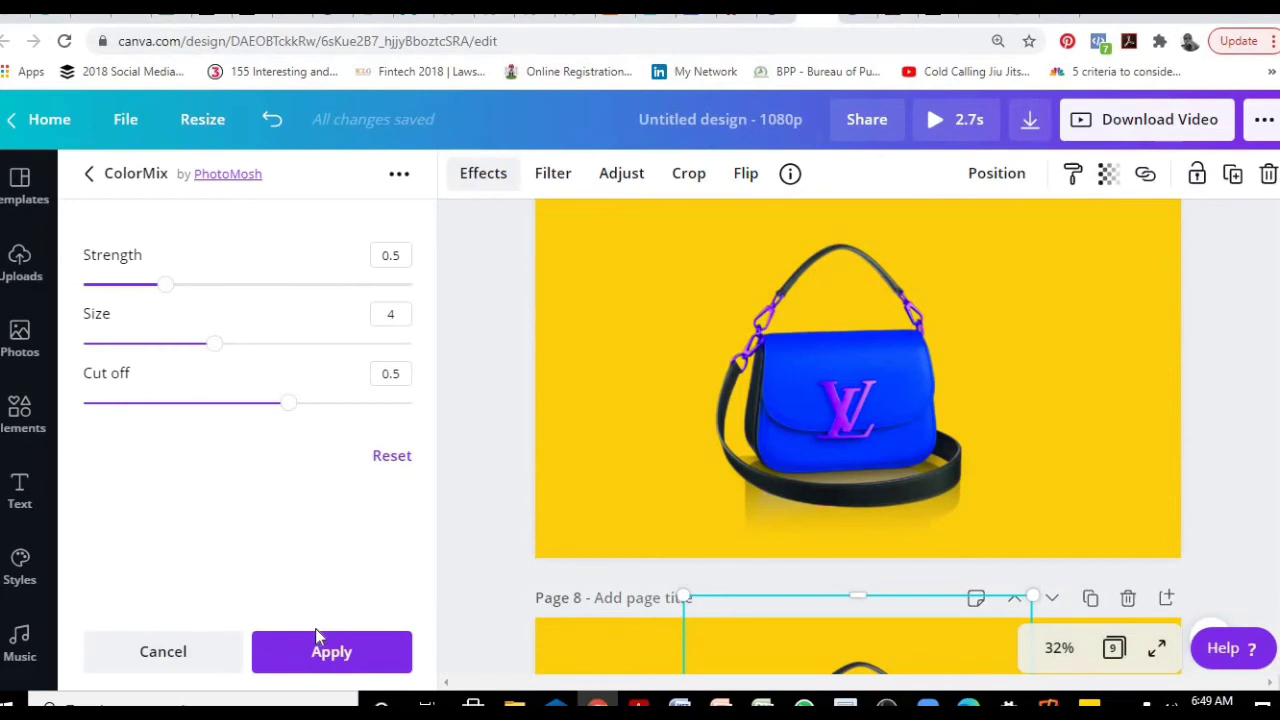
click(320, 655)
click(329, 651)
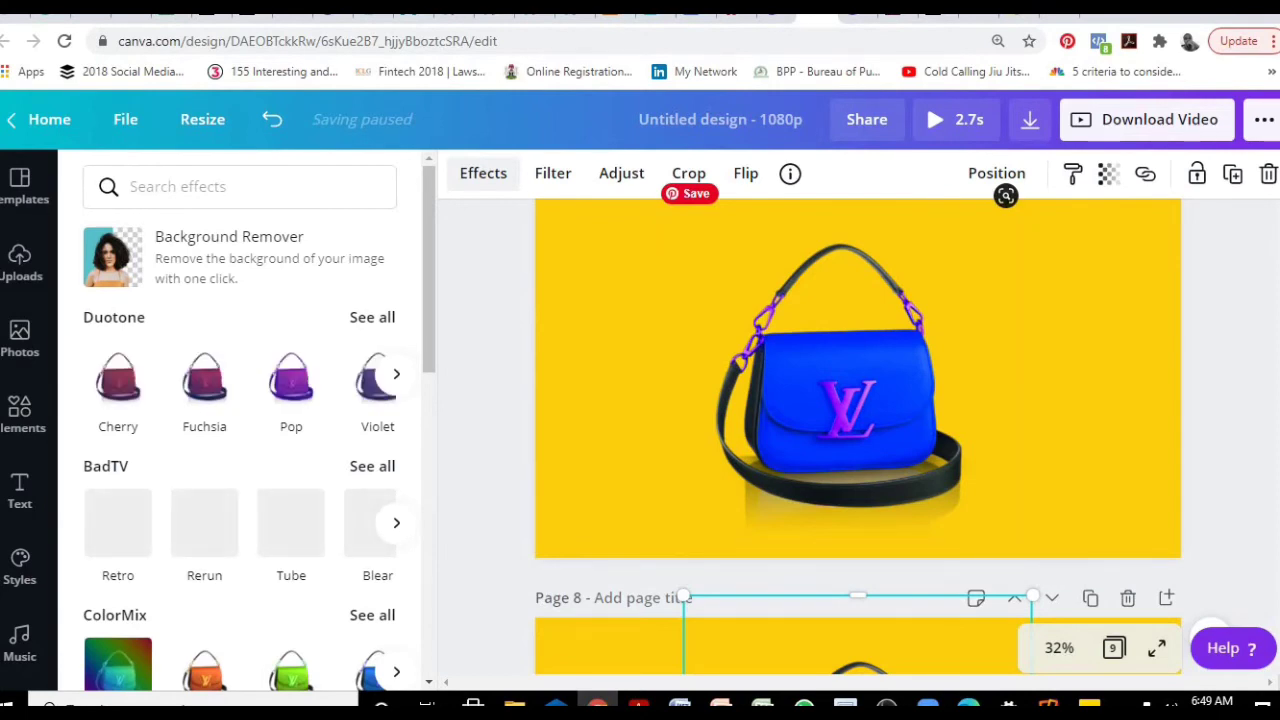
- Play the nine-page handbag video preview, then restart and replay it
scroll(1005, 196, down, 2)
scroll(1005, 196, down, 5)
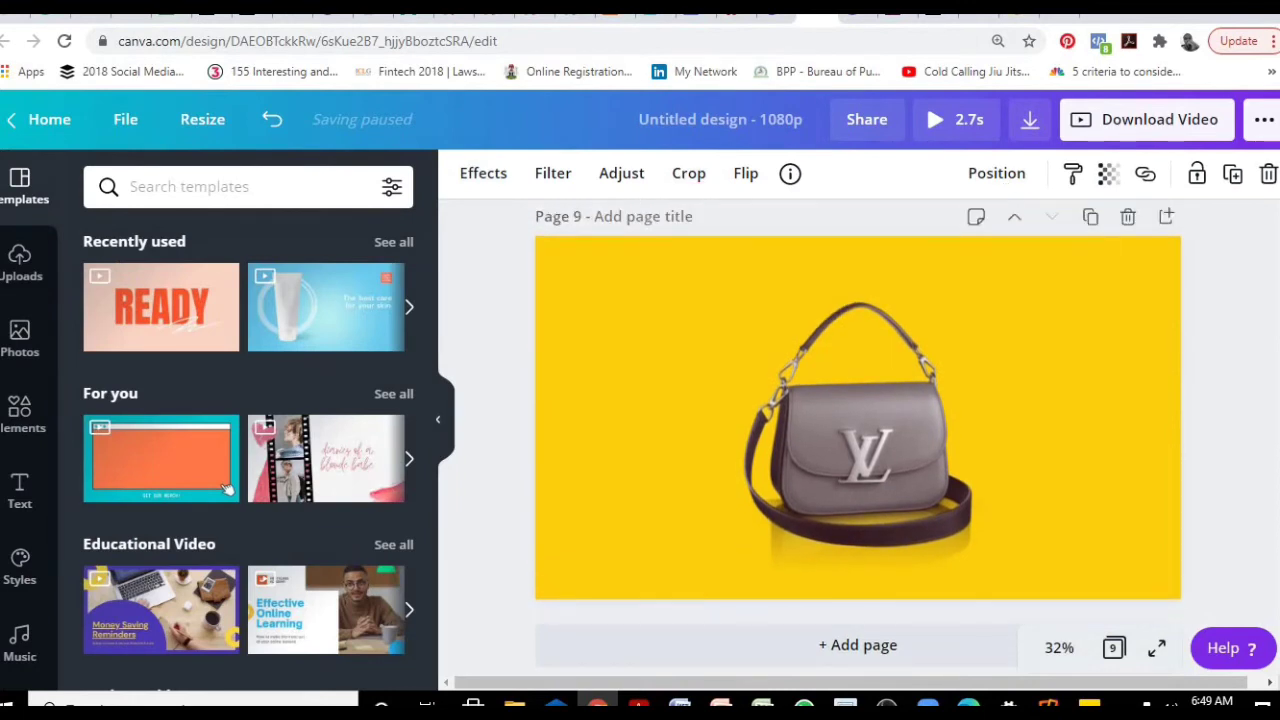
scroll(1066, 286, up, 2)
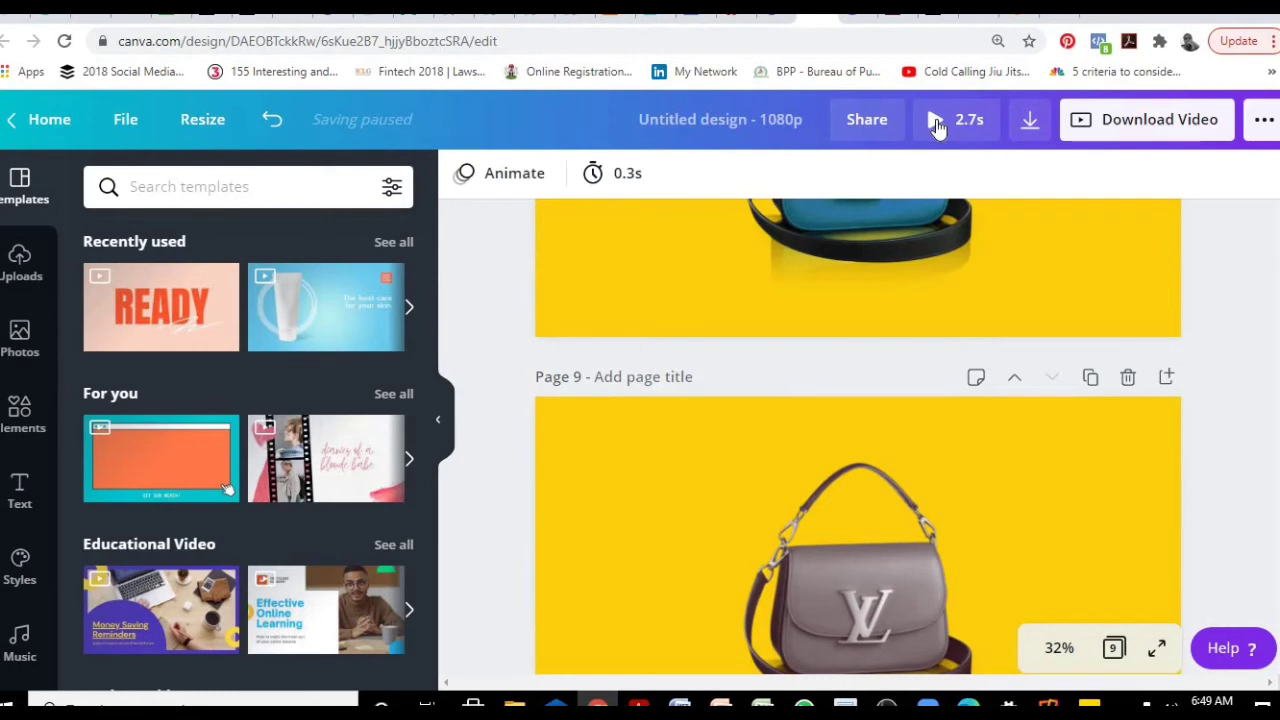
click(935, 118)
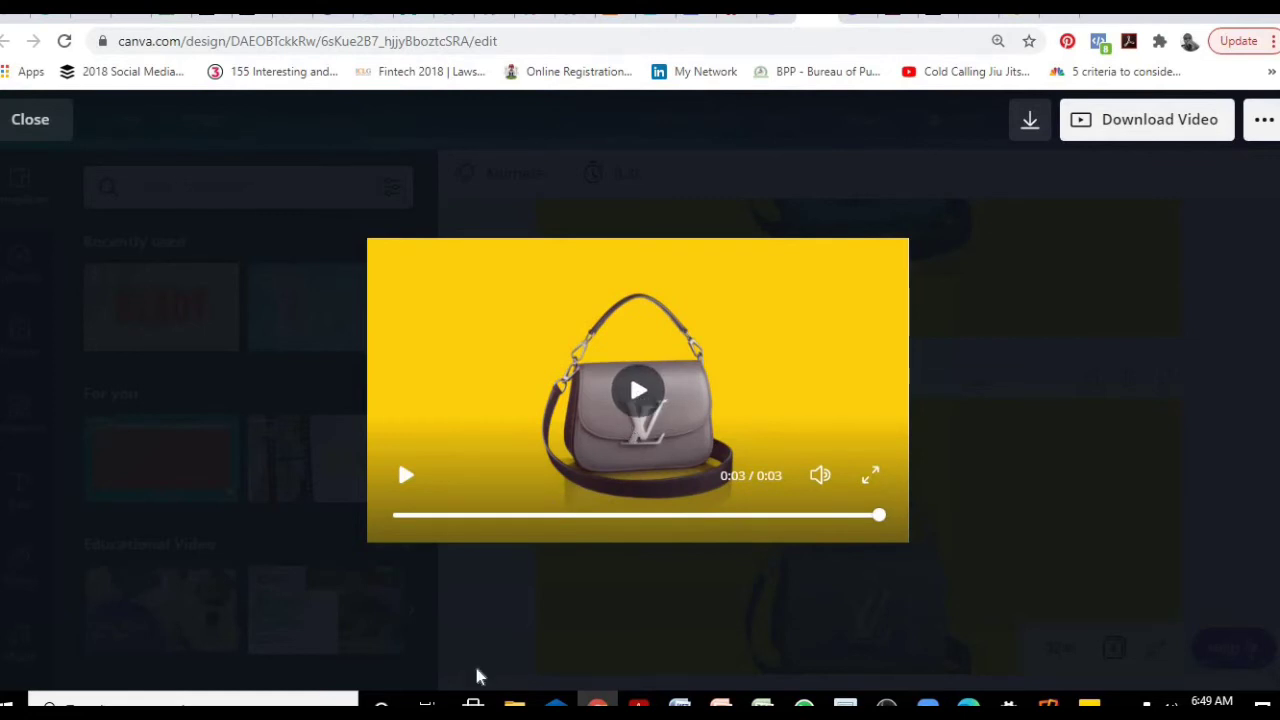
key(space)
click(637, 392)
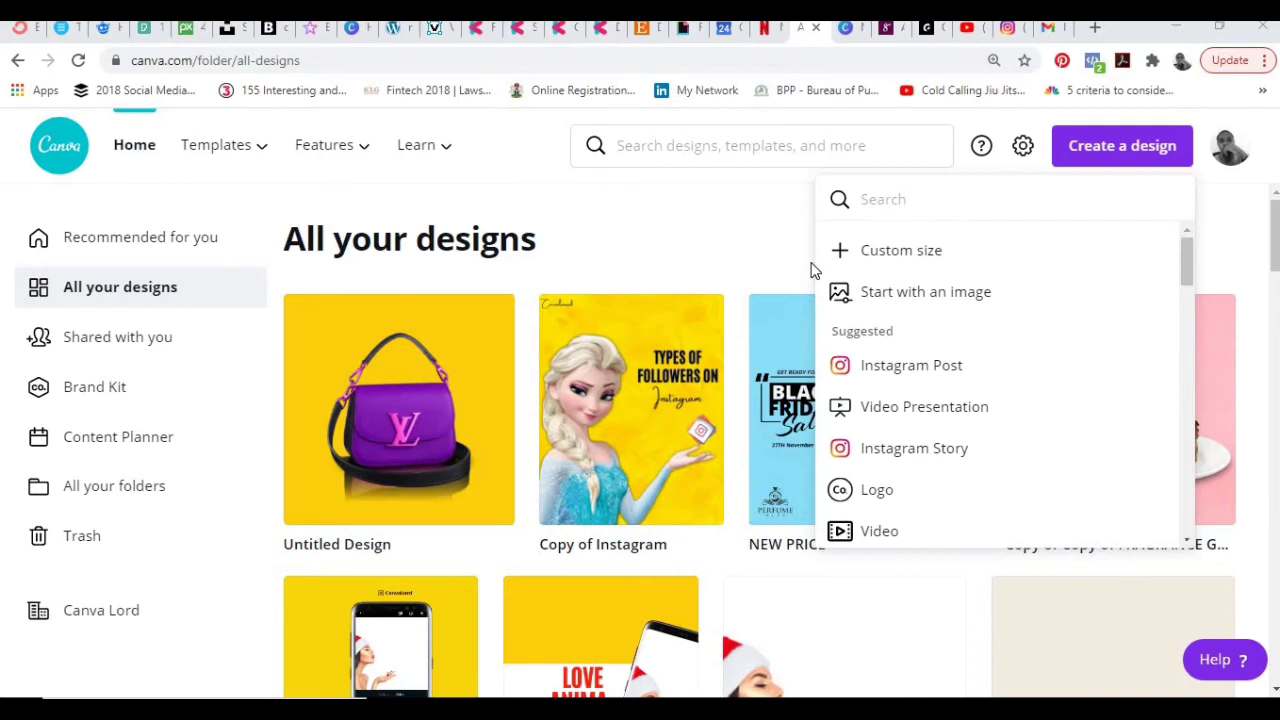
- Close and reopen the list of design types to start a new Instagram Post
click(1092, 155)
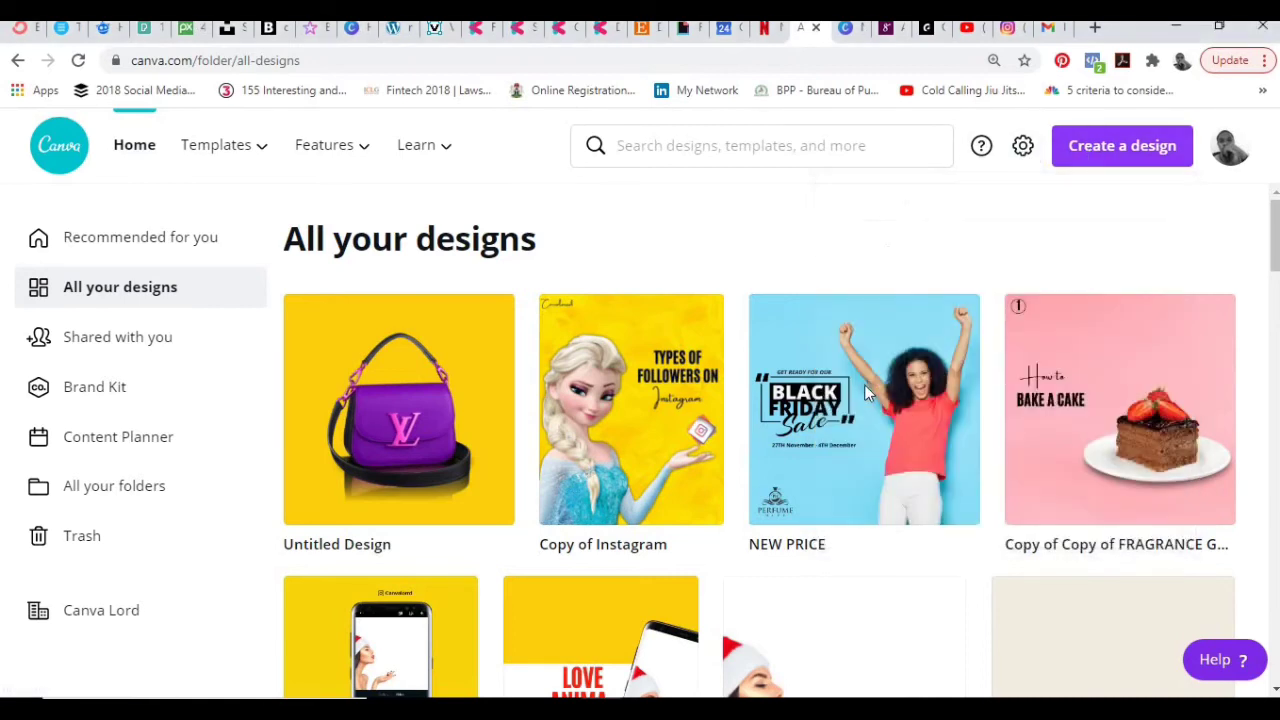
click(1088, 150)
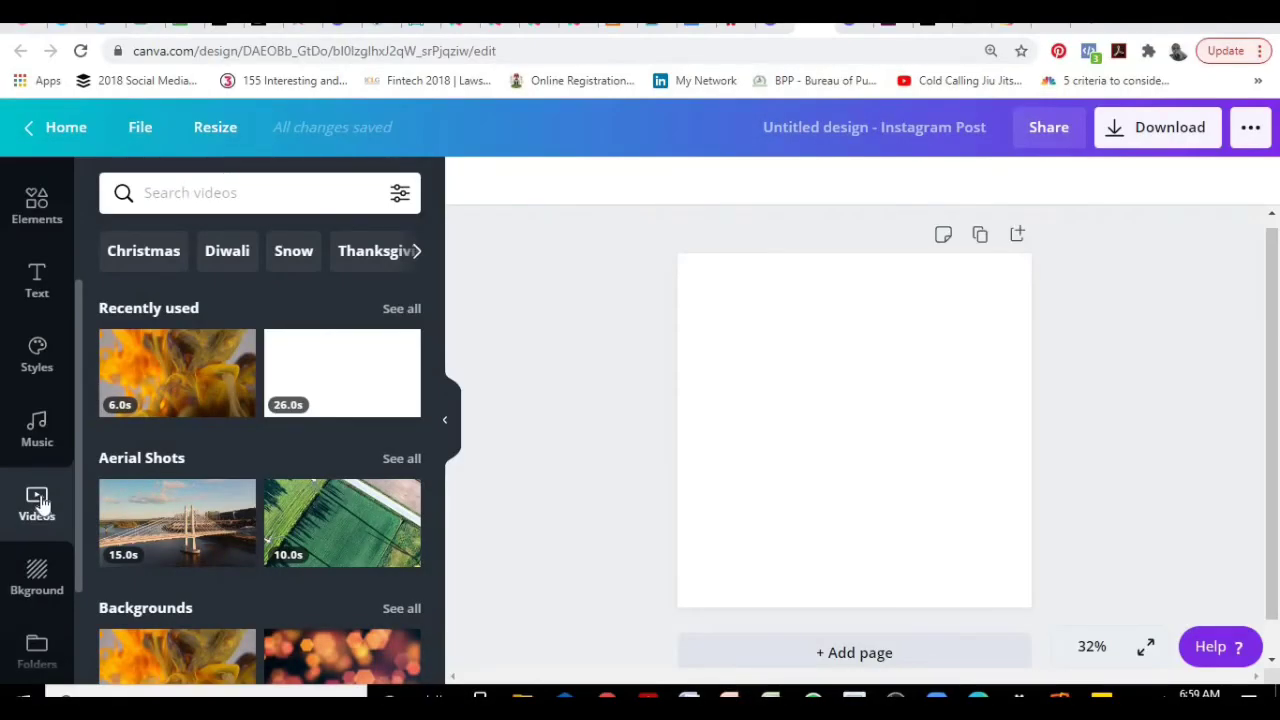
- Add the fire video from Recently used, shrink it to a tiny clip, and trim it to 0.3s
click(145, 374)
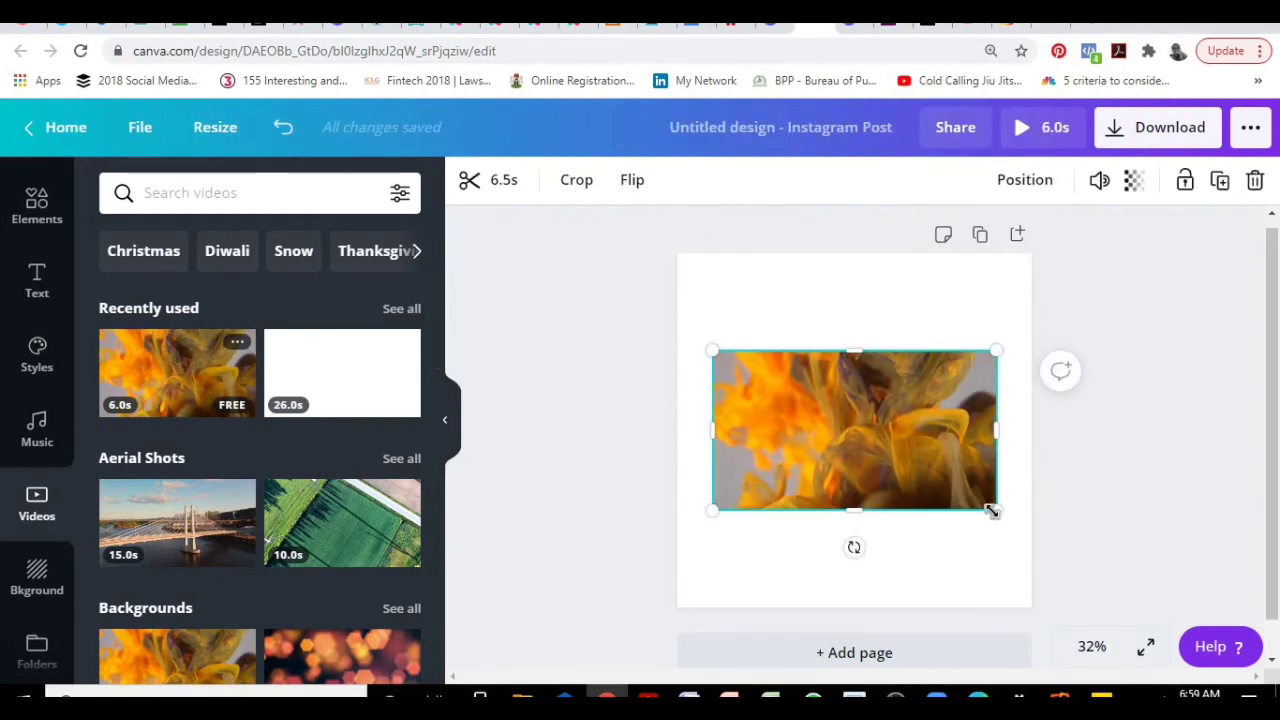
drag(996, 510, 669, 307)
drag(549, 240, 491, 186)
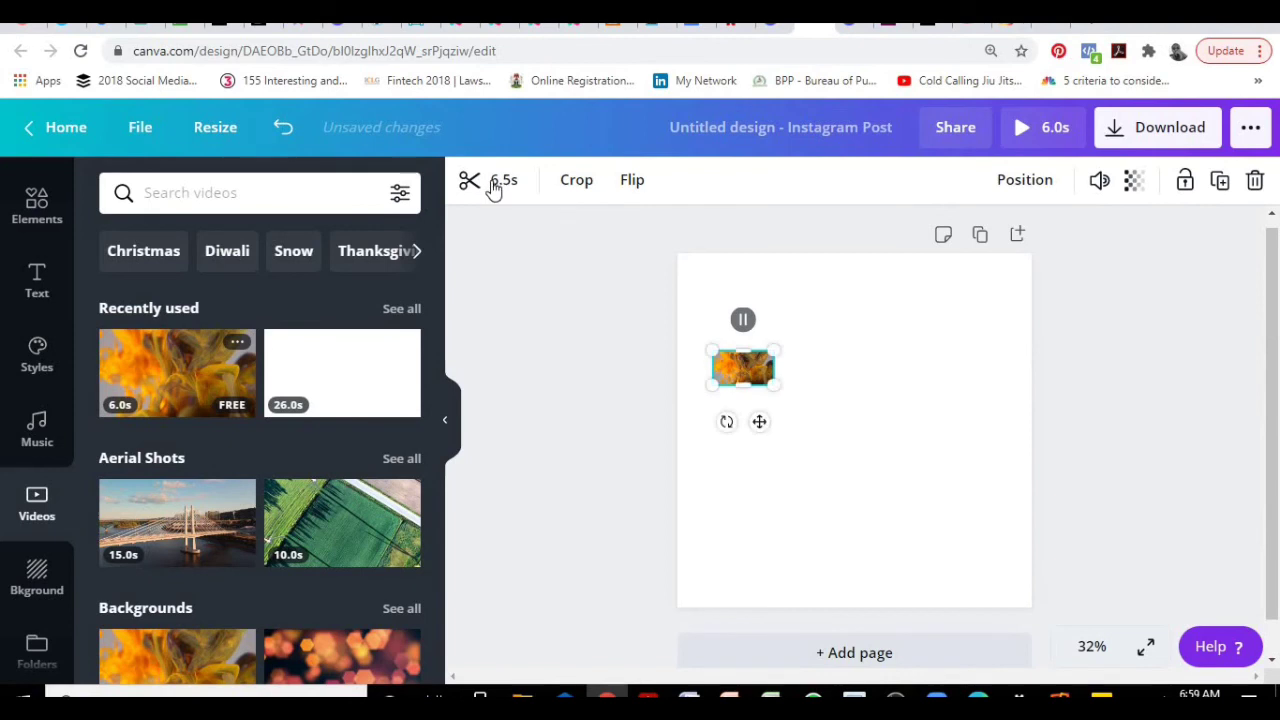
click(492, 179)
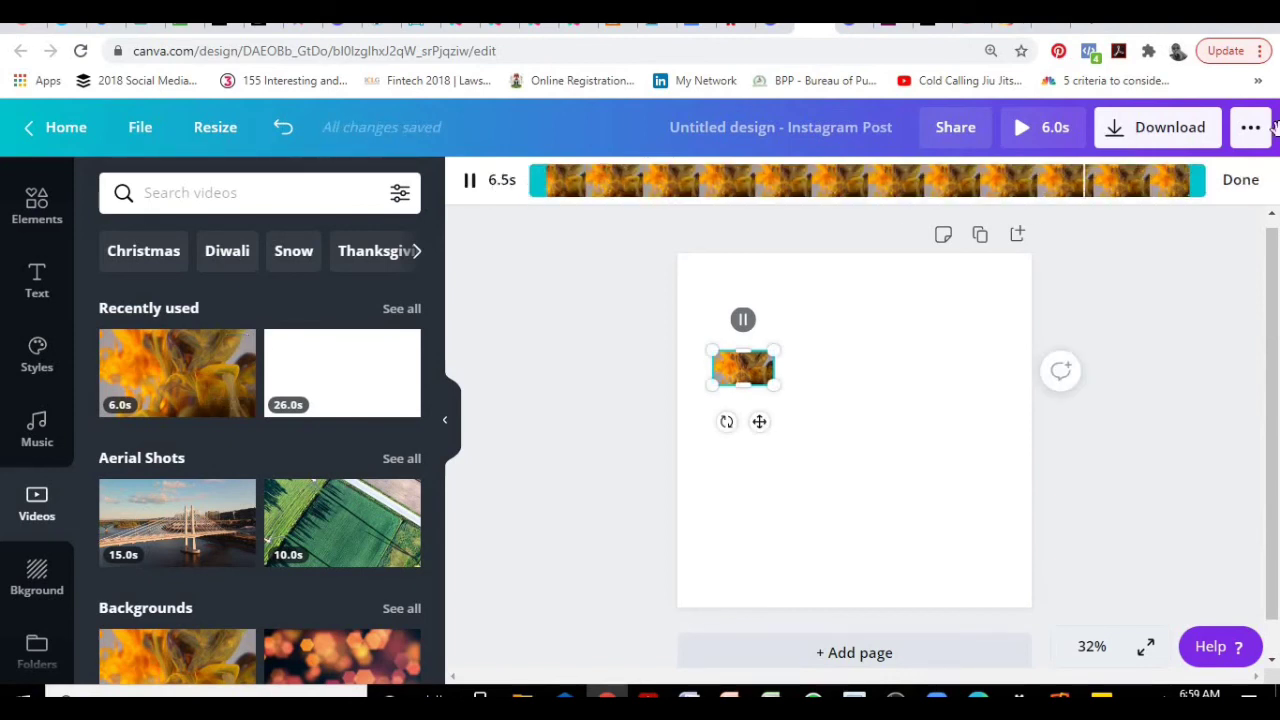
drag(1197, 177, 556, 197)
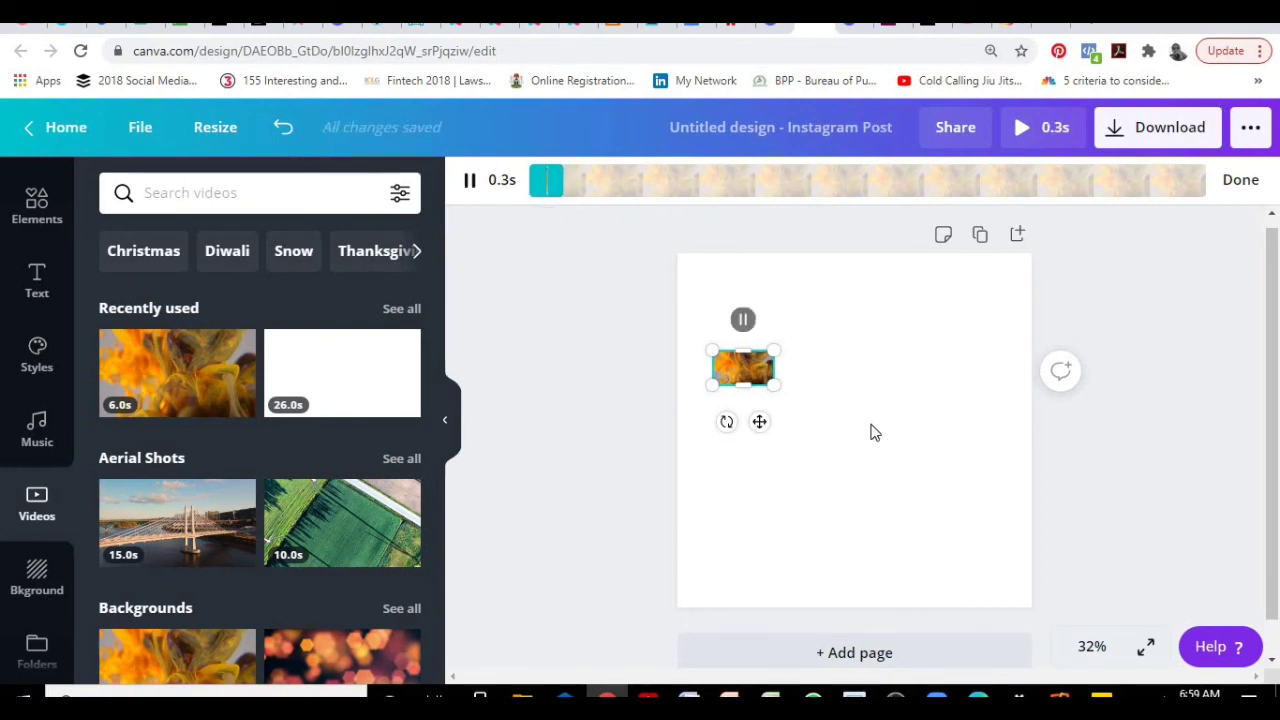
- Confirm the trim and drop the small fire clip's transparency to 0
click(745, 412)
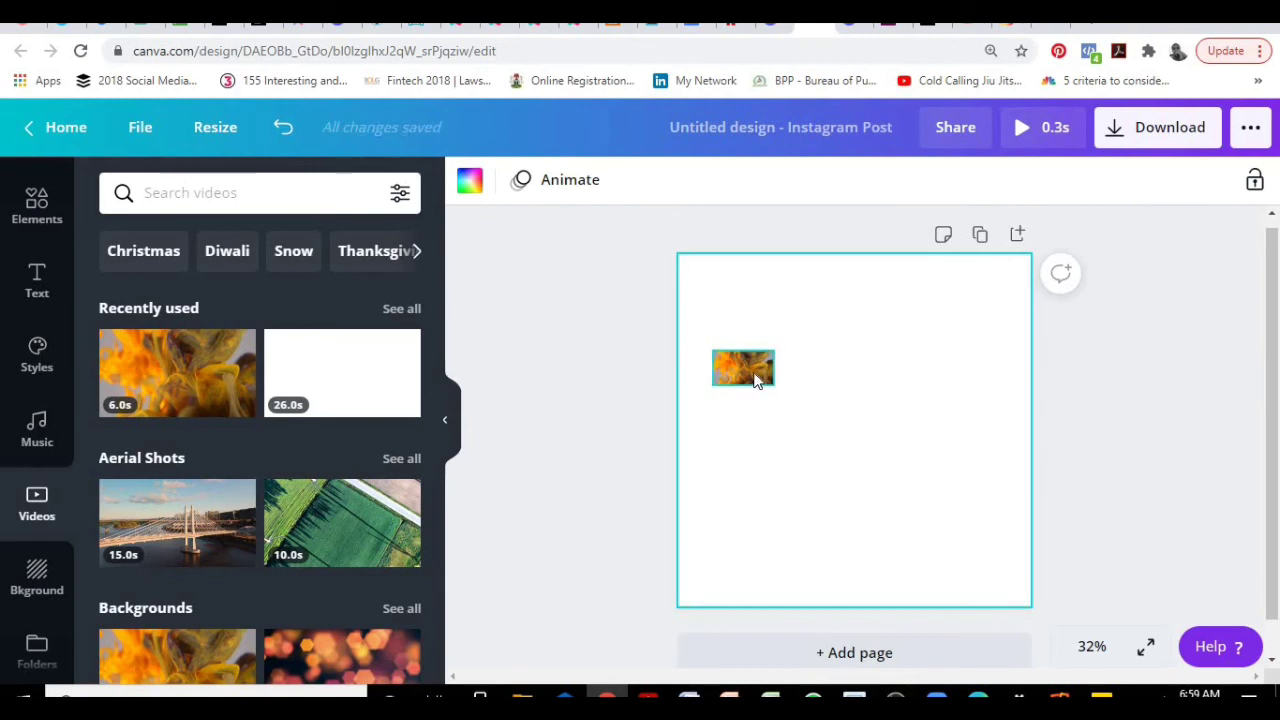
click(755, 377)
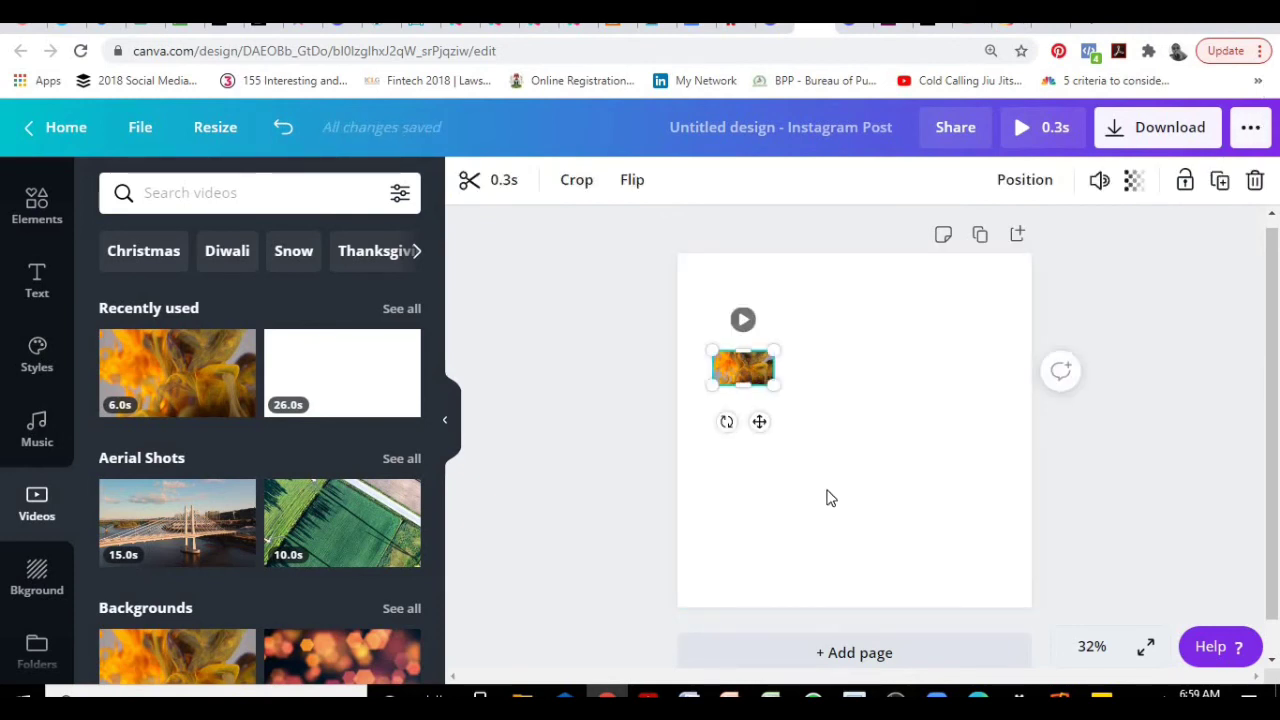
click(1132, 183)
drag(1073, 241, 891, 271)
click(890, 364)
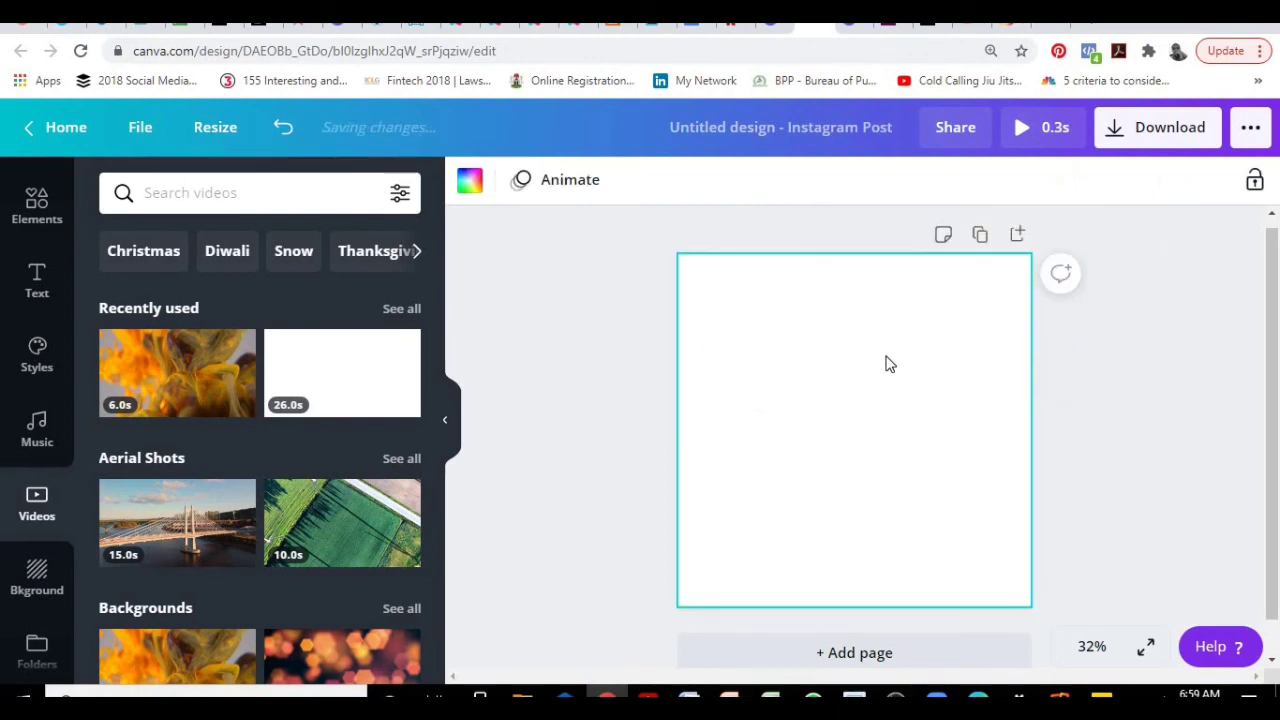
- Fill the Instagram post's page background with the yellow brand colour
click(469, 182)
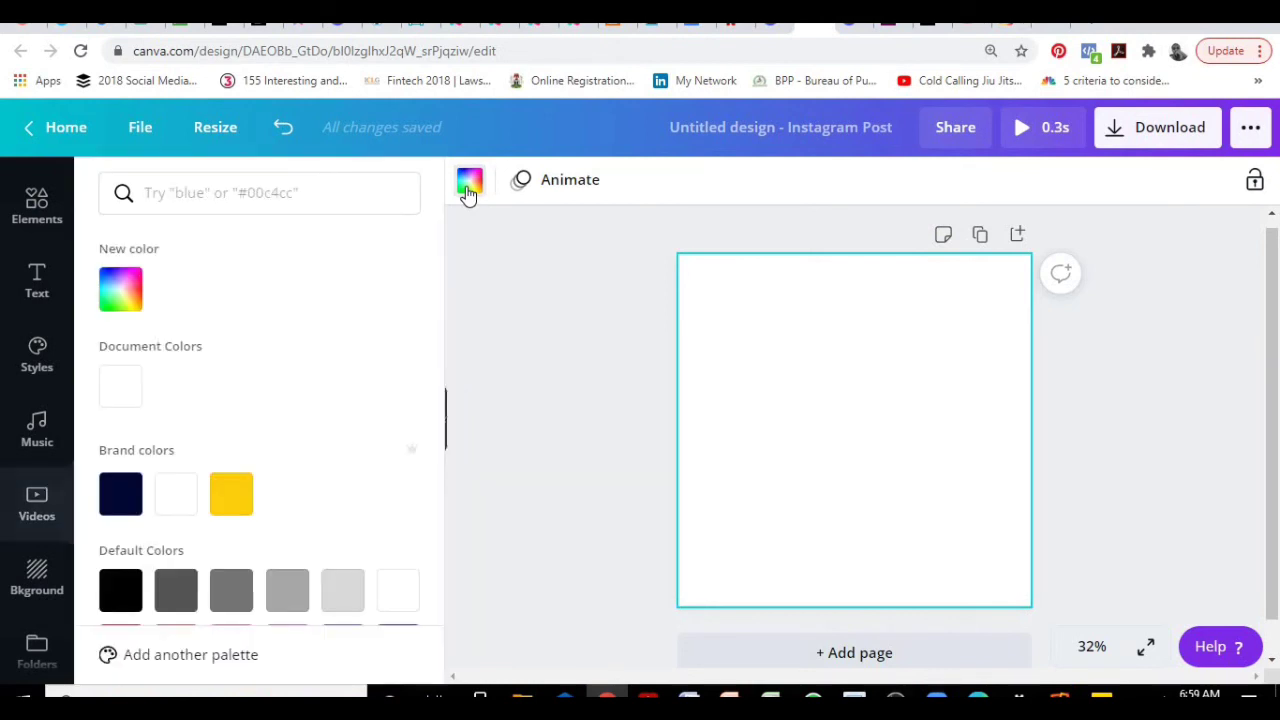
click(233, 496)
click(597, 362)
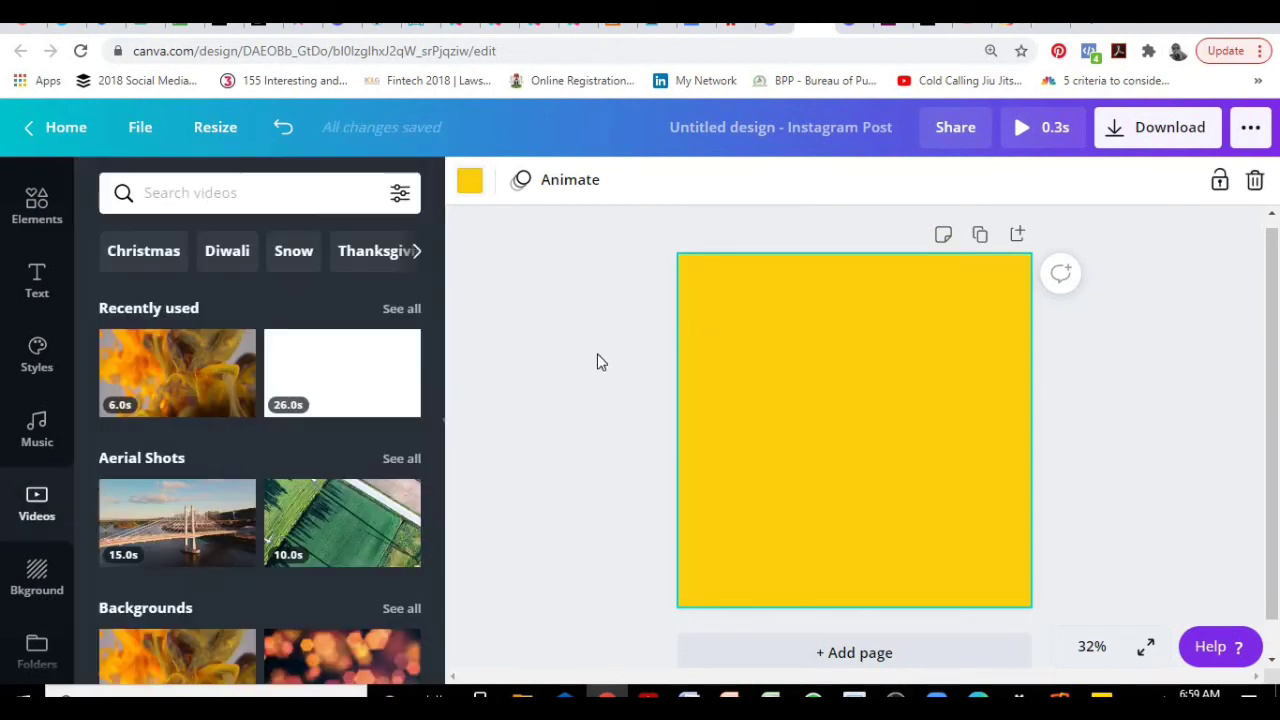